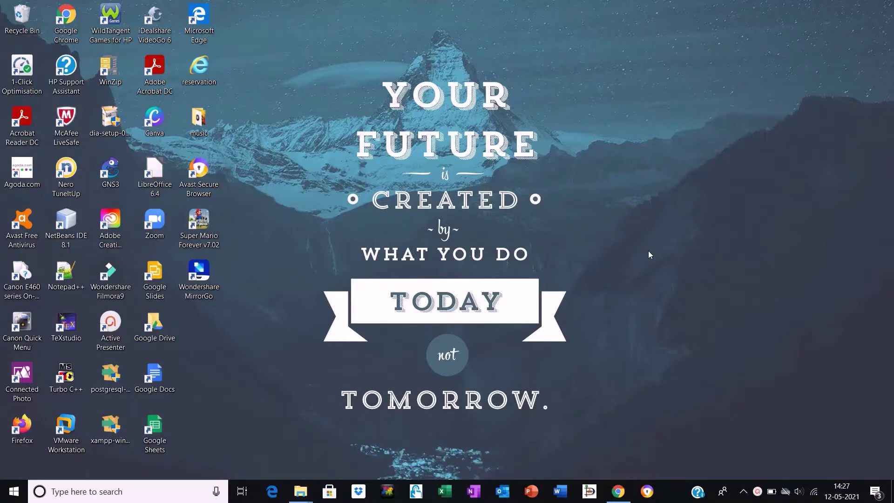
right_click(650, 255)
click(664, 301)
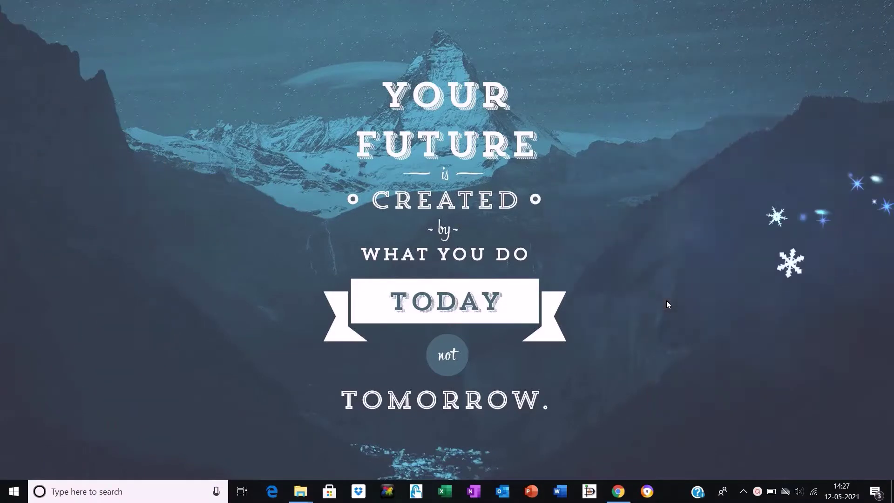
key(XF86MonBrightnessDown)
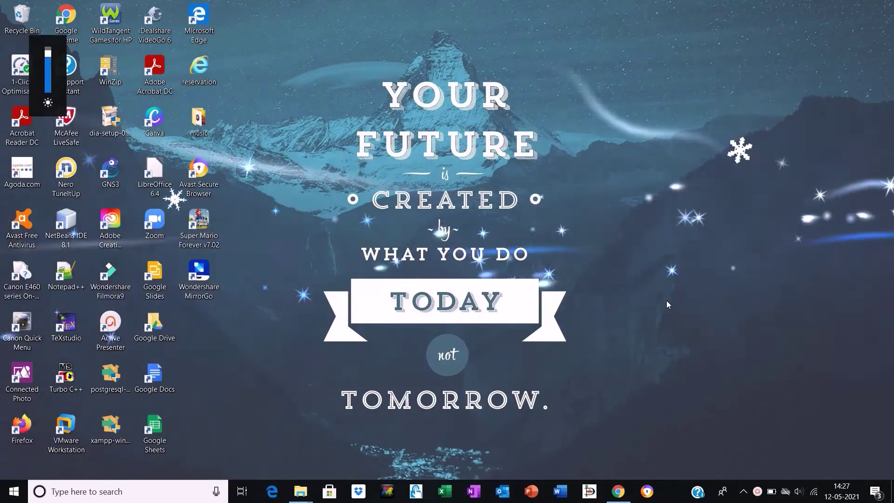
click(619, 492)
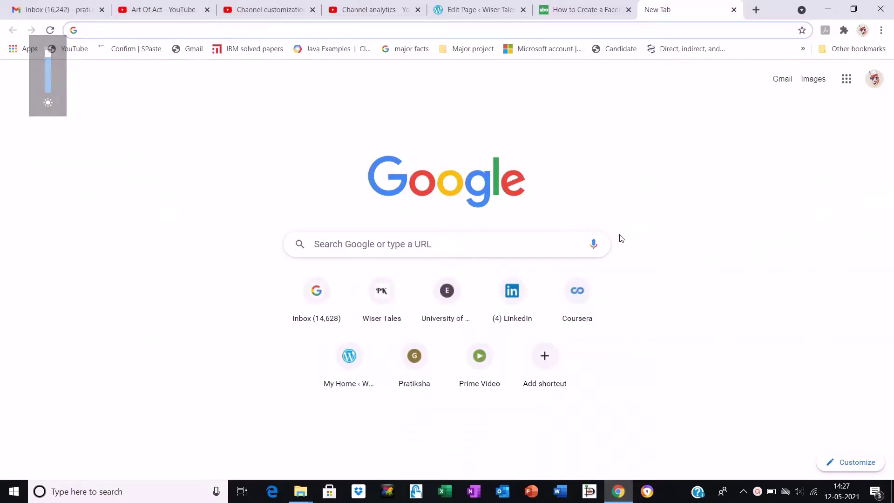
click(431, 242)
click(435, 267)
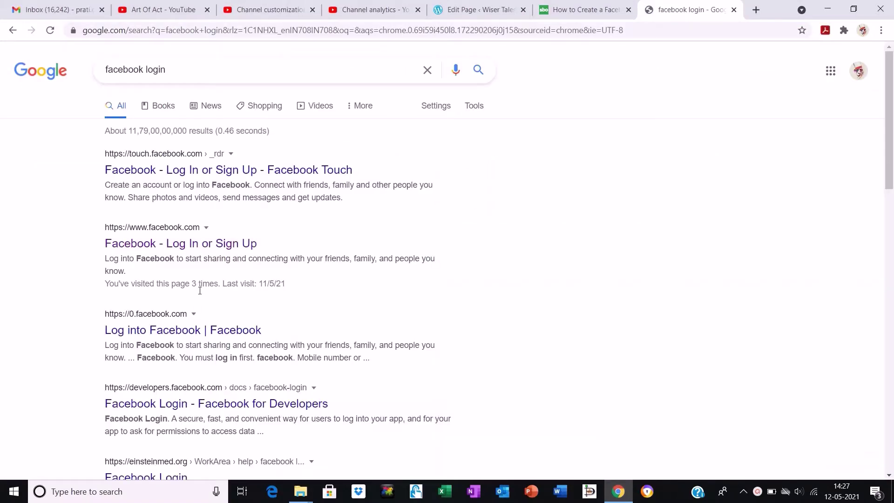
click(184, 252)
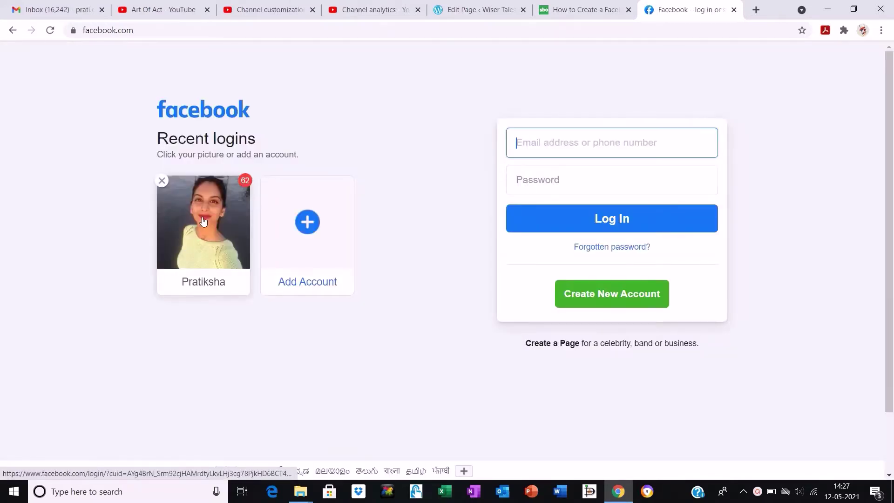
Log in to Facebook with the recently used account by entering the account password.
click(203, 221)
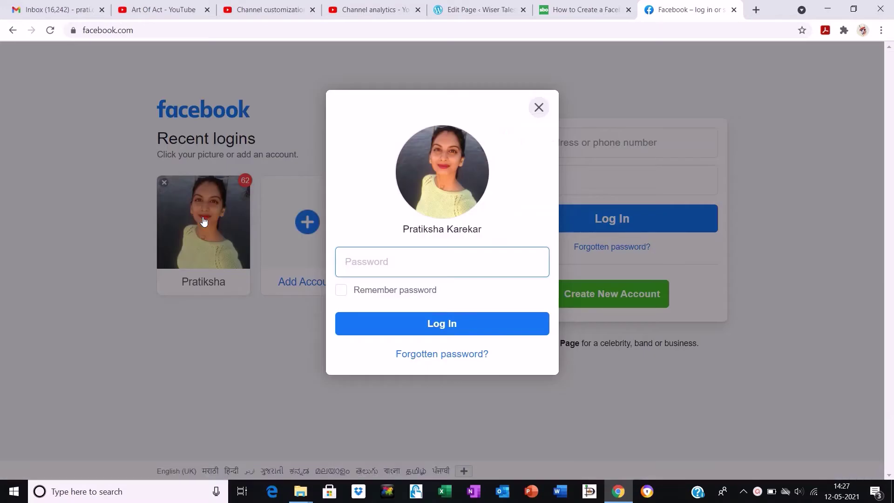
text(*****************)
key(Return)
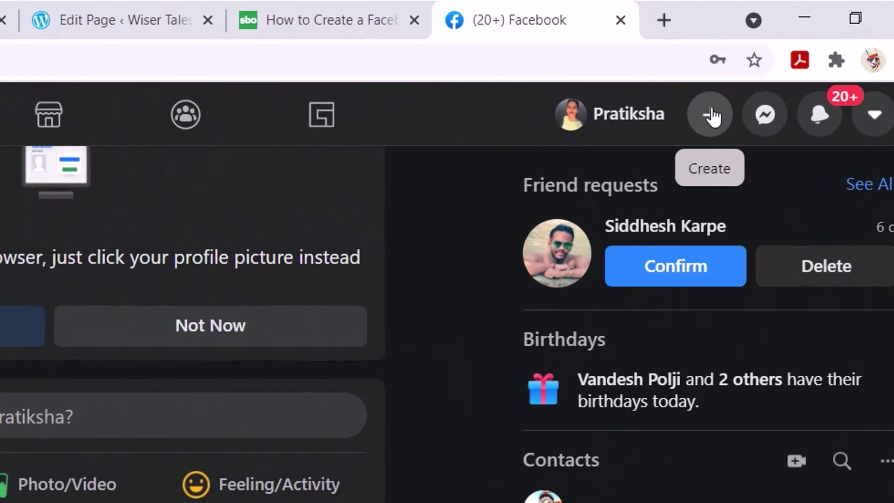
Start creating a new Facebook Page and enter Wiser Tales as its page name.
click(714, 114)
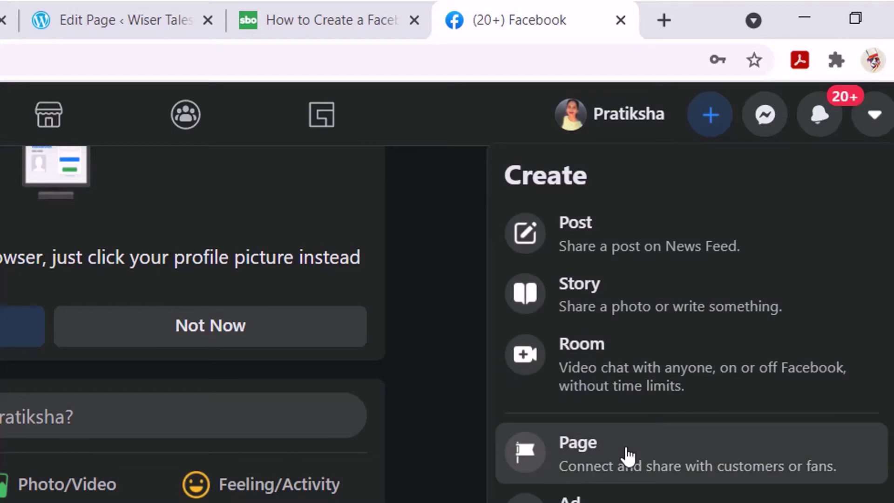
click(629, 456)
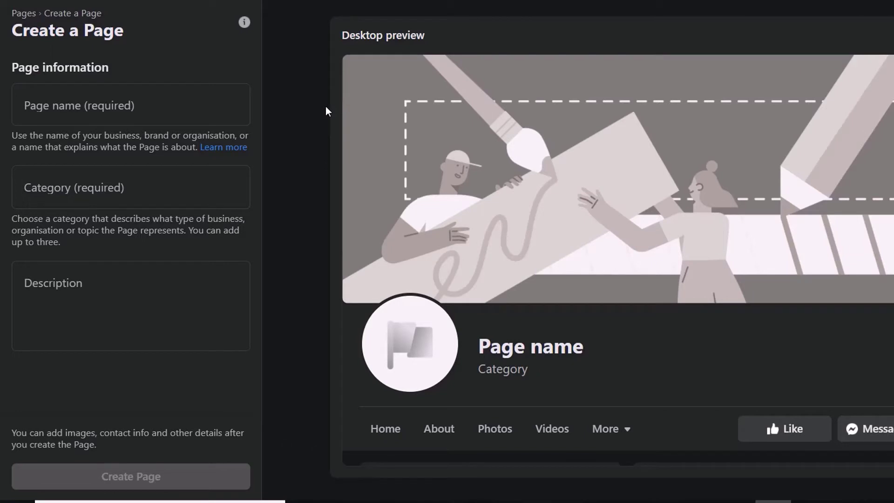
click(166, 104)
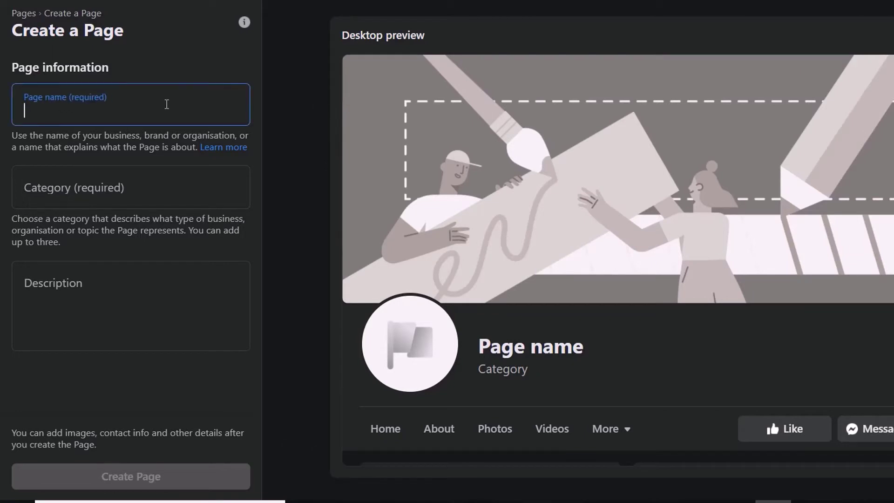
text(Wiser)
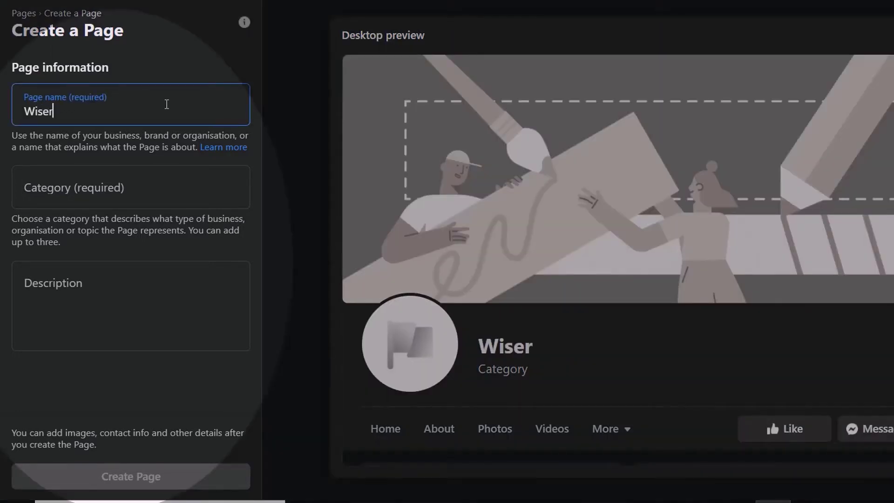
text( Tales)
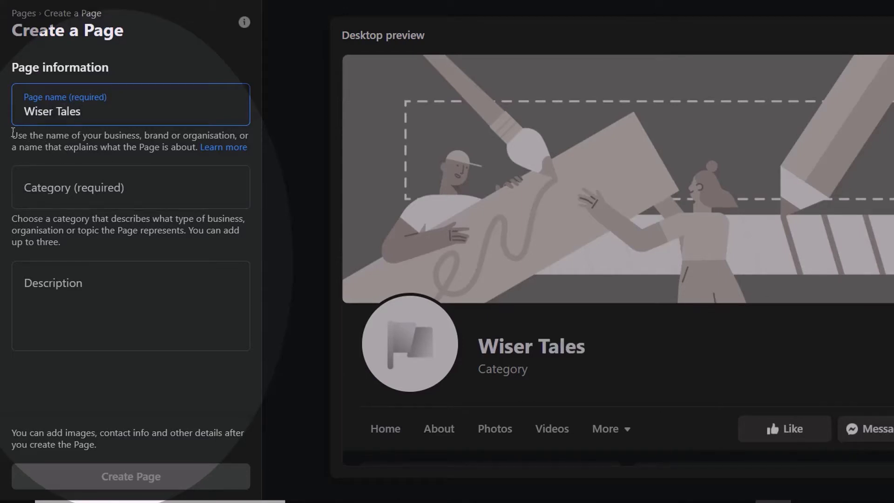
drag(11, 132, 197, 147)
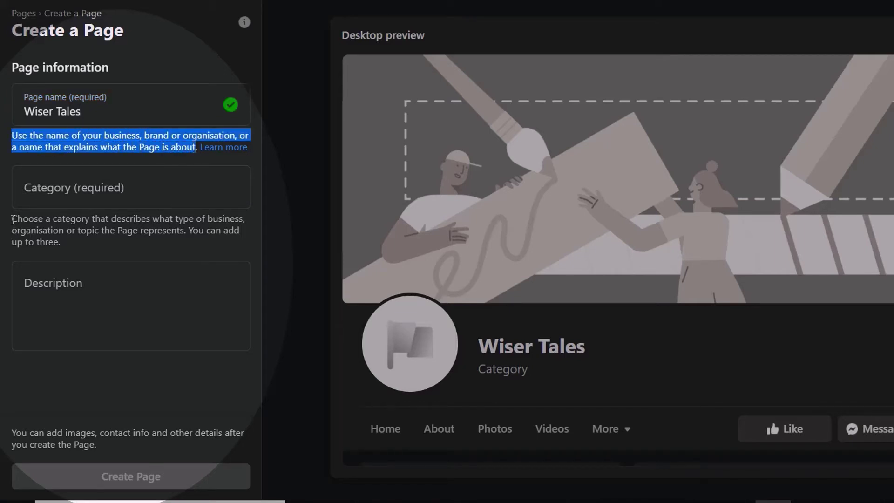
Set the Page's categories to Blogger, Motivational speaker and Personal blog.
drag(12, 220, 80, 240)
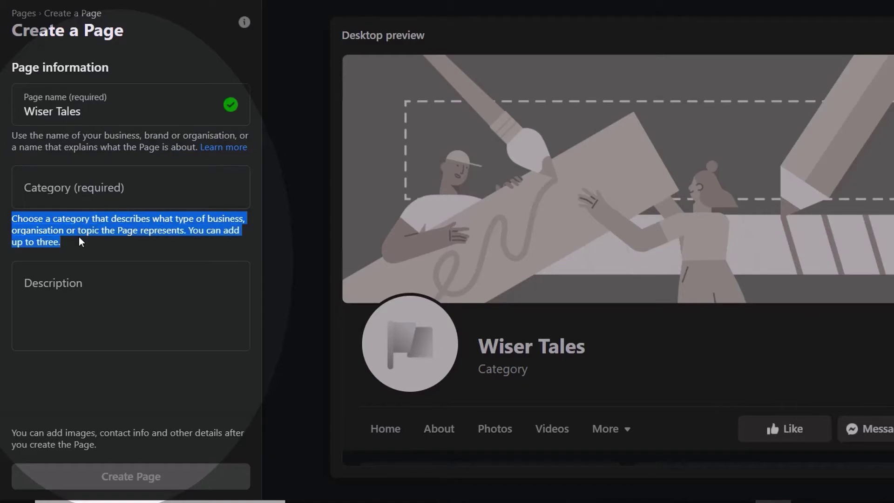
click(88, 184)
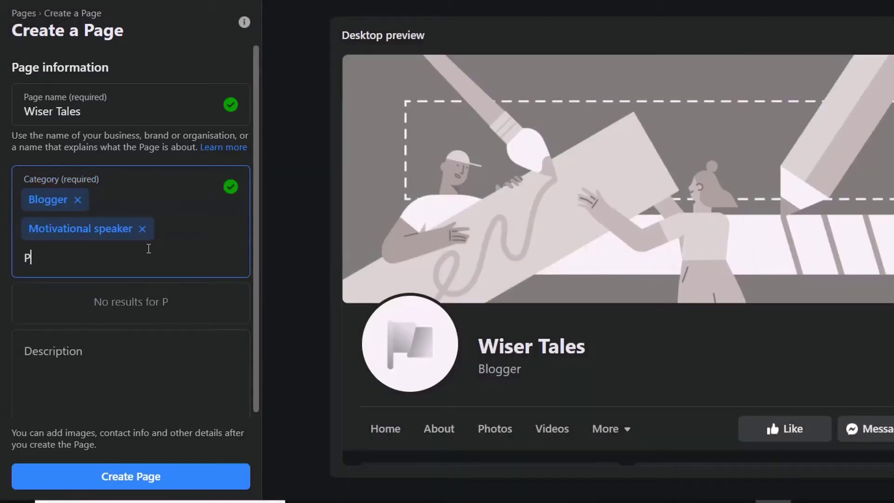
text(ers)
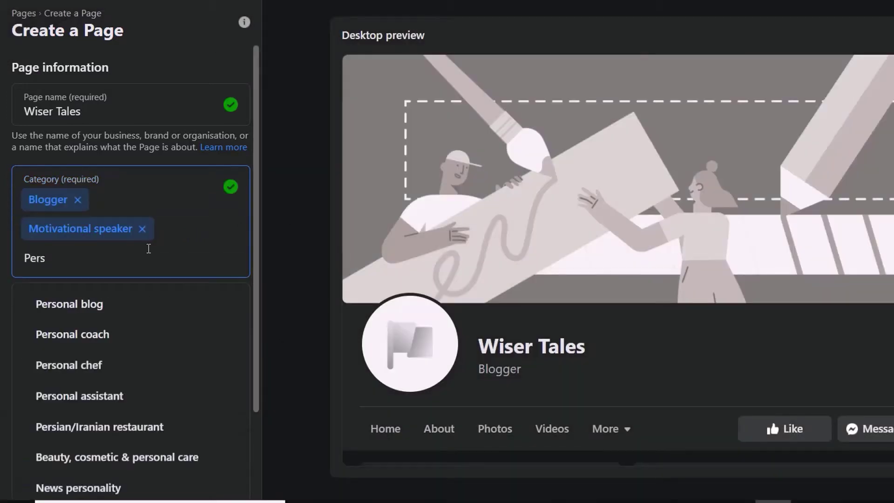
click(132, 310)
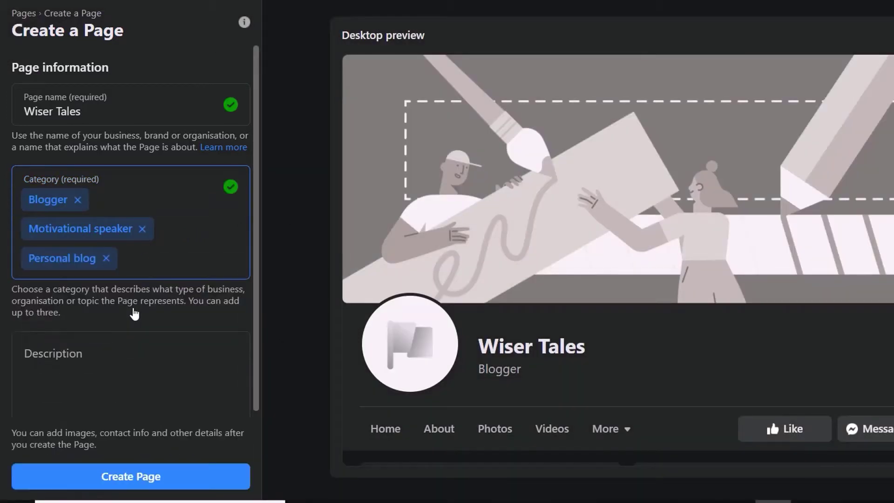
Switch to the untitled Notepad note and copy its entire blog description text.
click(143, 336)
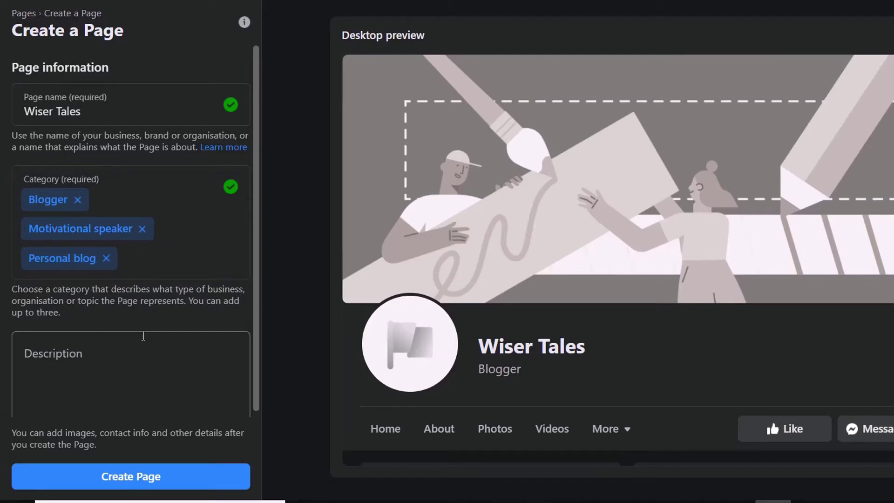
click(118, 338)
drag(253, 314, 258, 392)
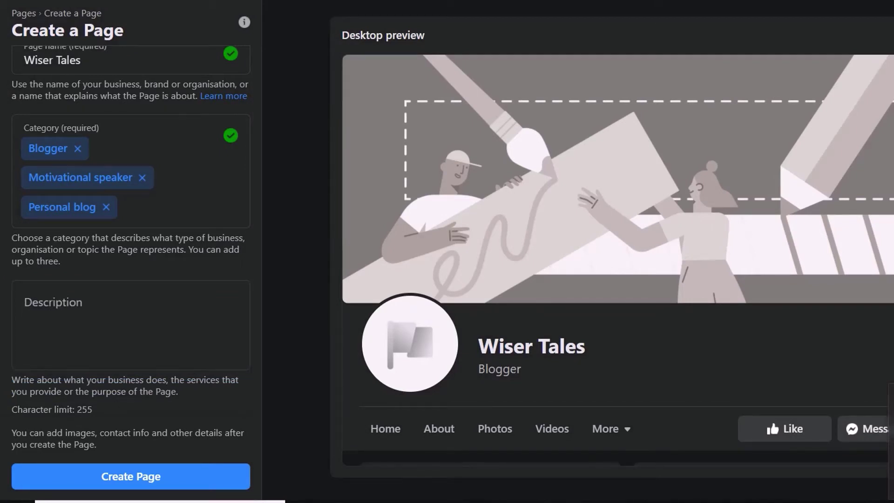
scroll(618, 261, down, 2)
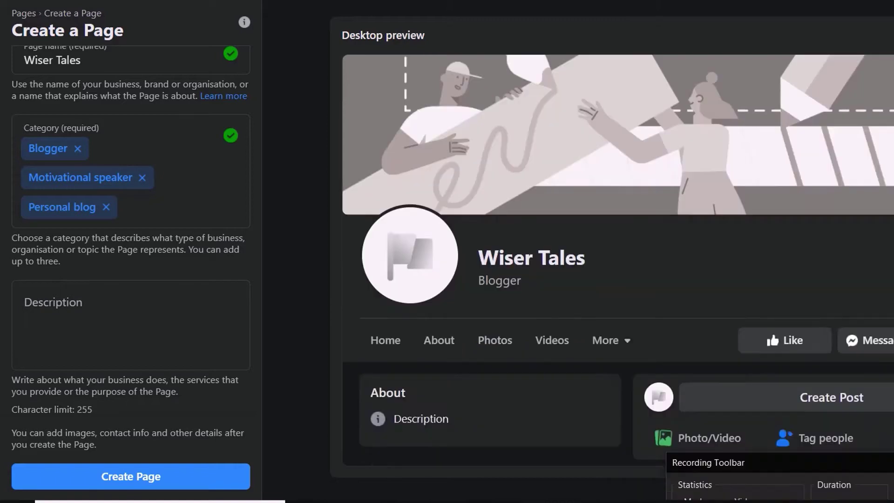
click(191, 300)
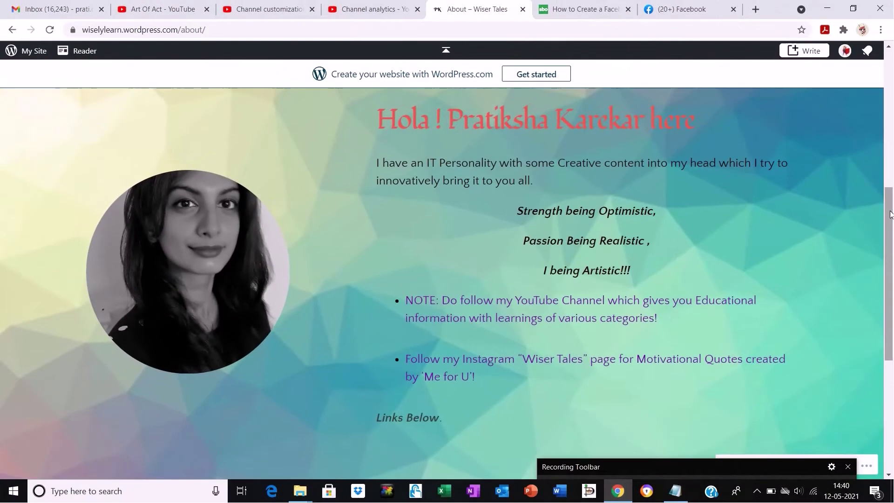
mouse_move(891, 215)
mouse_down()
mouse_move(890, 130)
mouse_move(892, 238)
mouse_move(891, 208)
mouse_up()
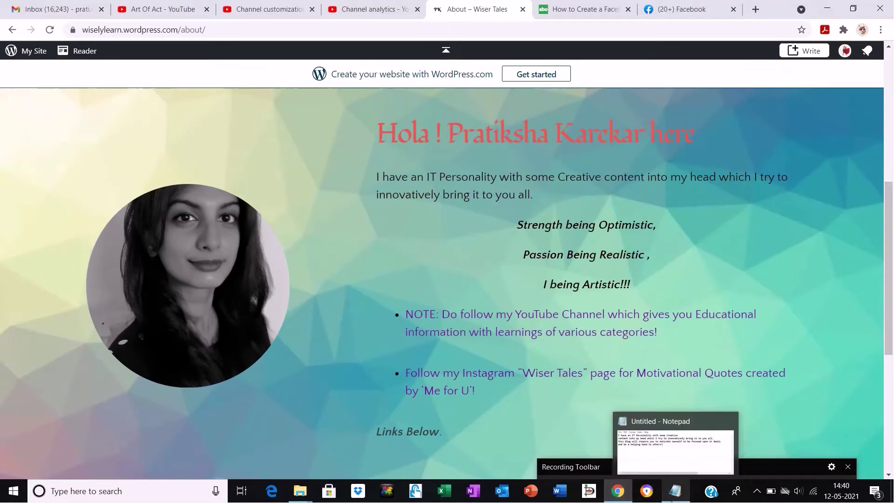
click(674, 497)
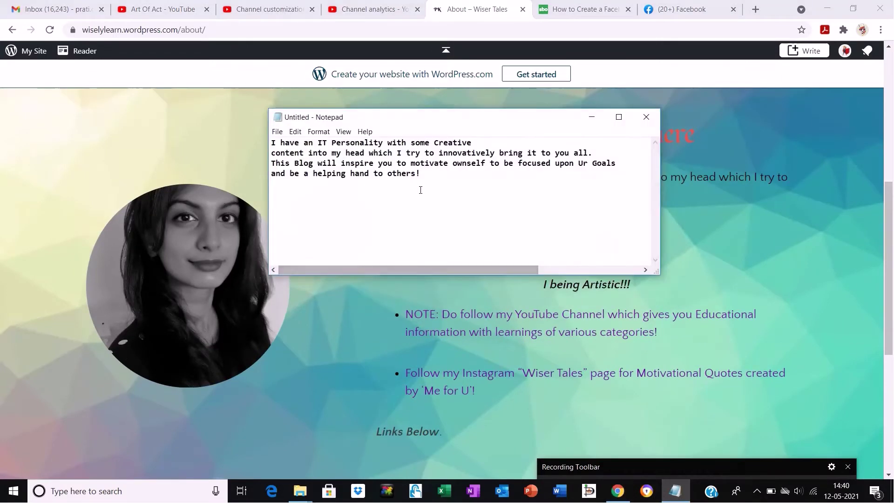
drag(272, 142, 442, 187)
key(ctrl+c)
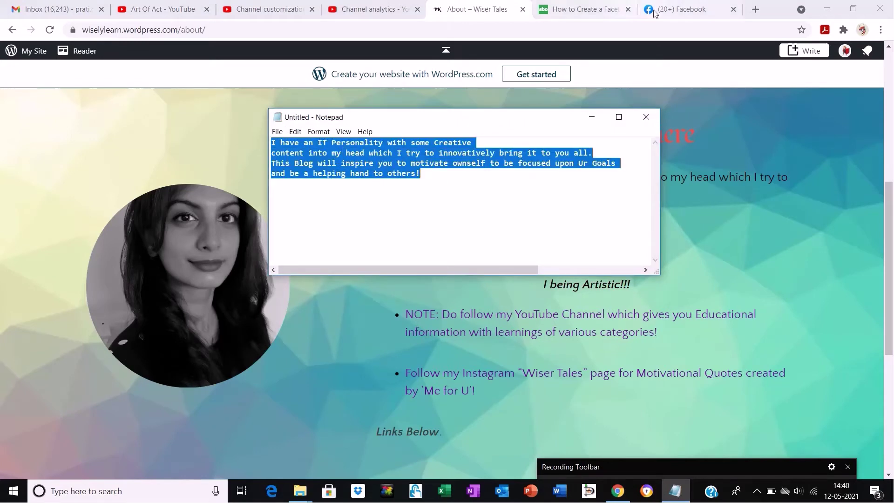
Return to the Facebook Page form and paste the copied text as the Page's description.
click(682, 9)
click(96, 331)
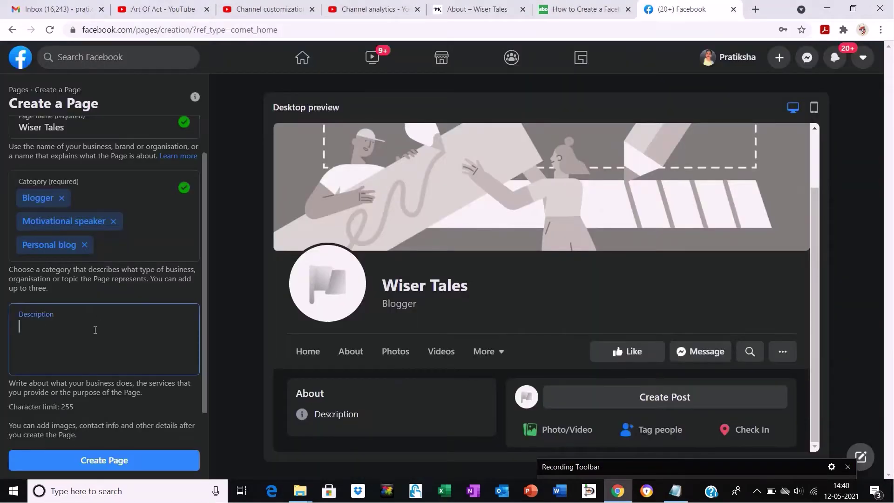
key(ctrl+v)
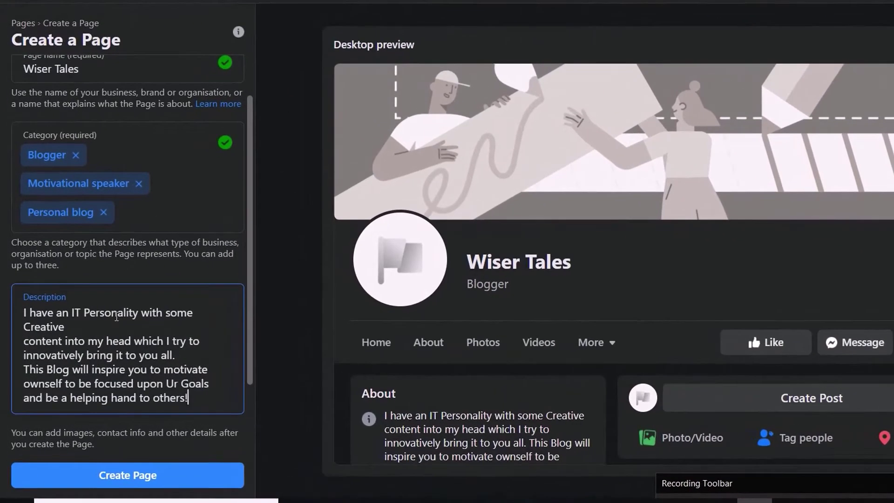
Remove the line break before "content" in the description and change "ownself" to "ownselves".
drag(251, 329, 251, 364)
click(24, 302)
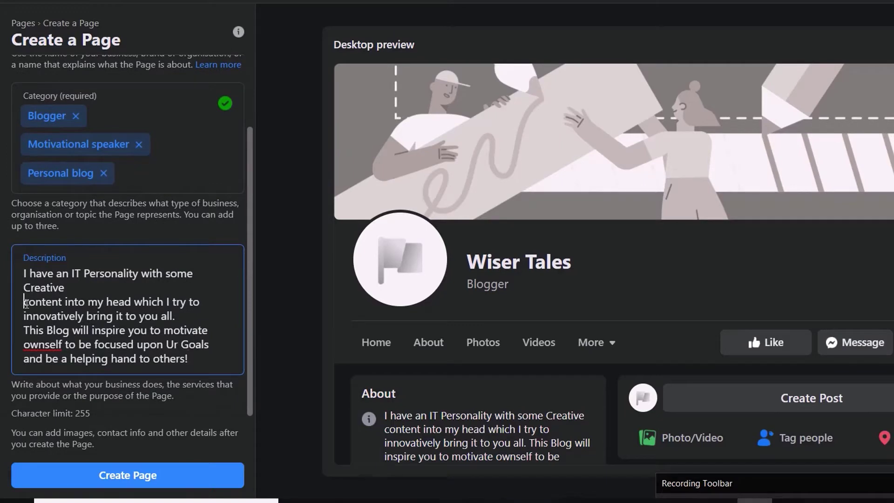
key(BackSpace)
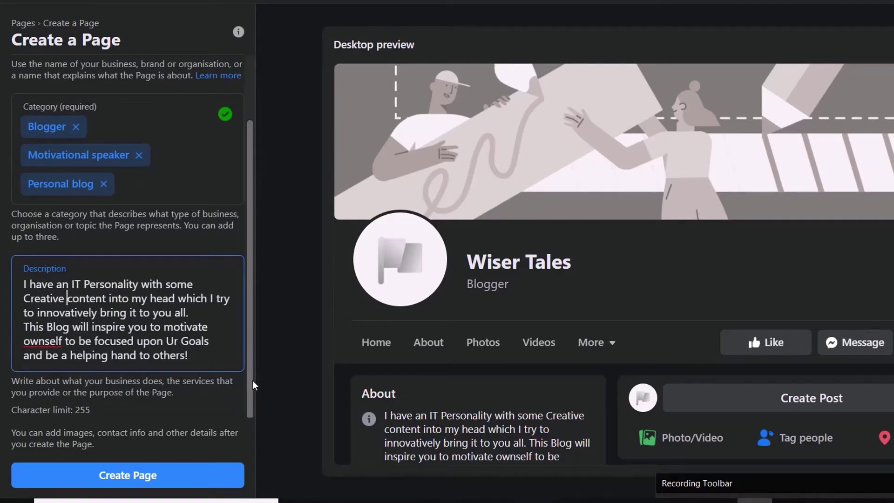
click(63, 342)
key(BackSpace)
text(ves)
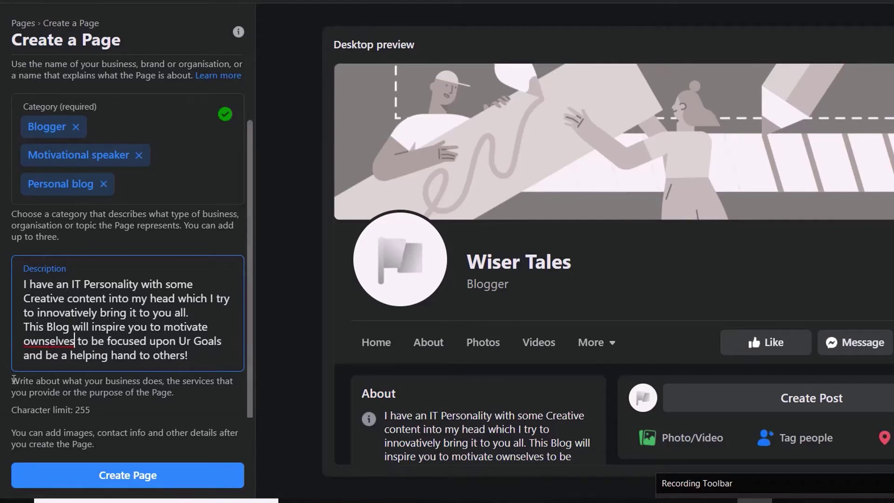
Review the hints on the description and additional details, and create the Wiser Tales Page.
drag(13, 380, 102, 407)
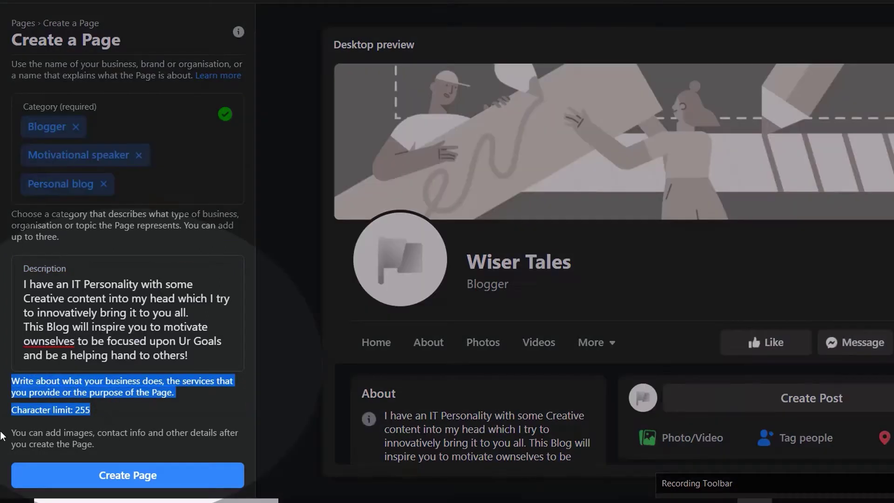
drag(15, 430, 91, 443)
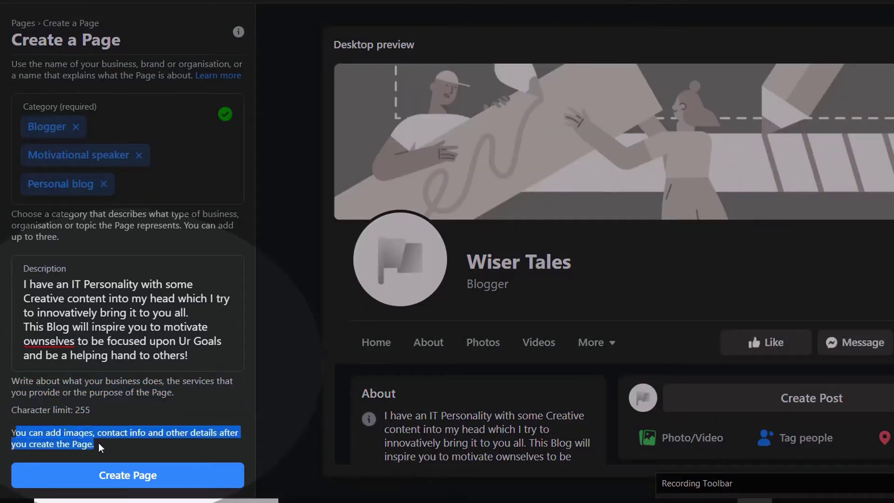
click(117, 480)
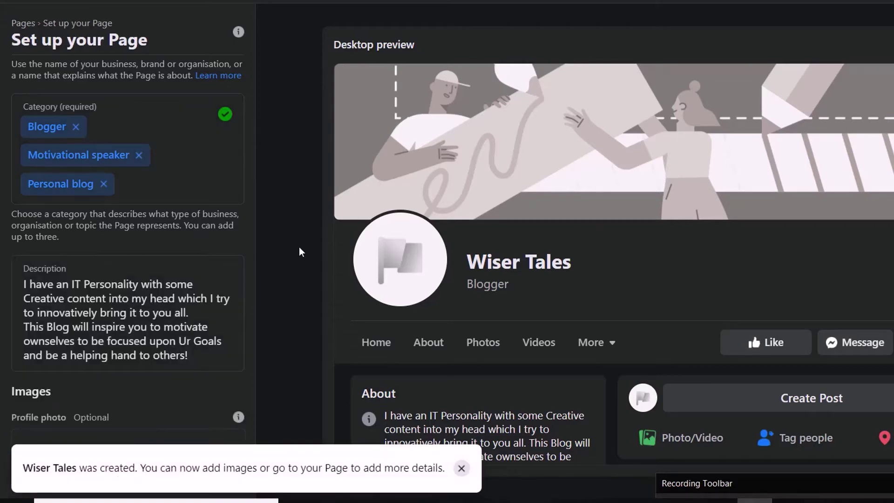
drag(252, 189, 270, 347)
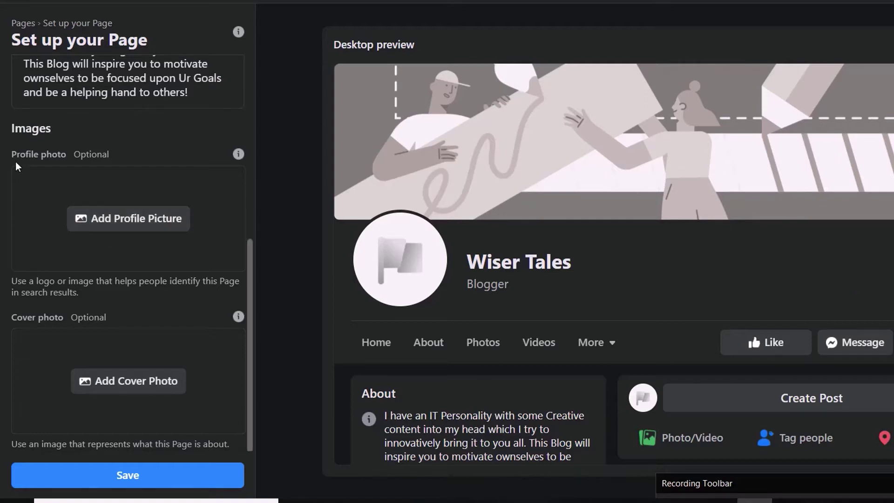
drag(13, 155, 85, 155)
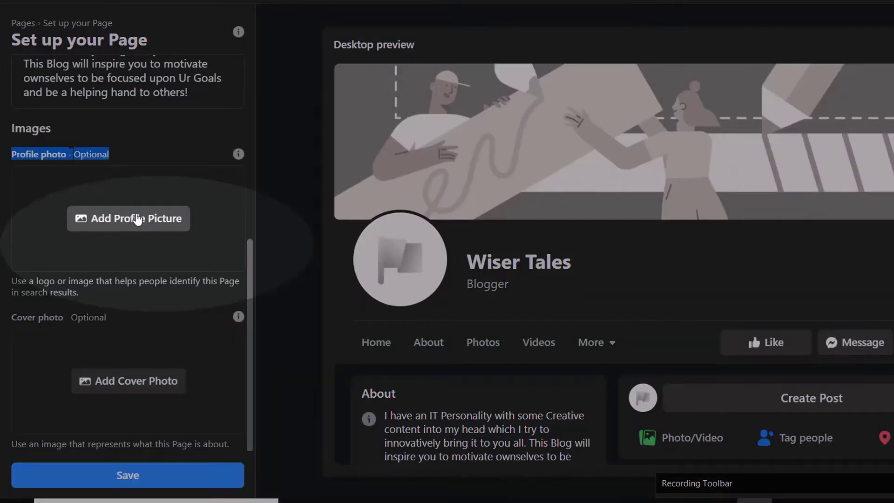
click(137, 218)
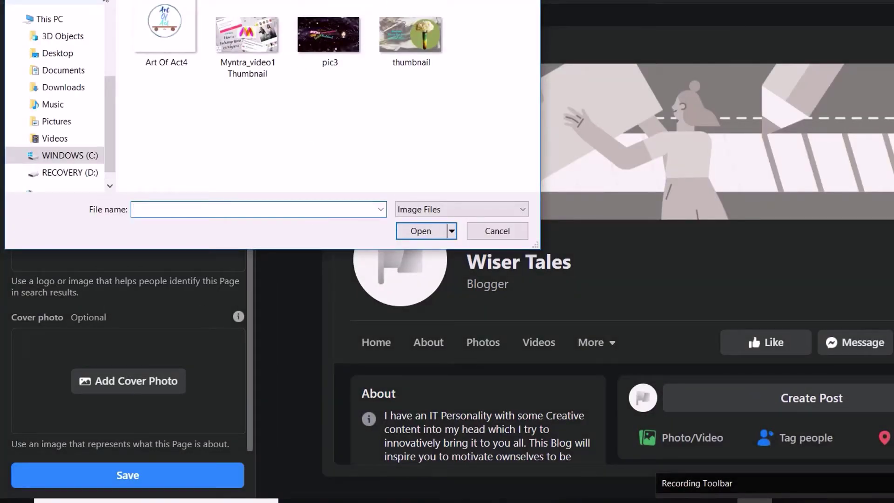
drag(110, 76, 107, 9)
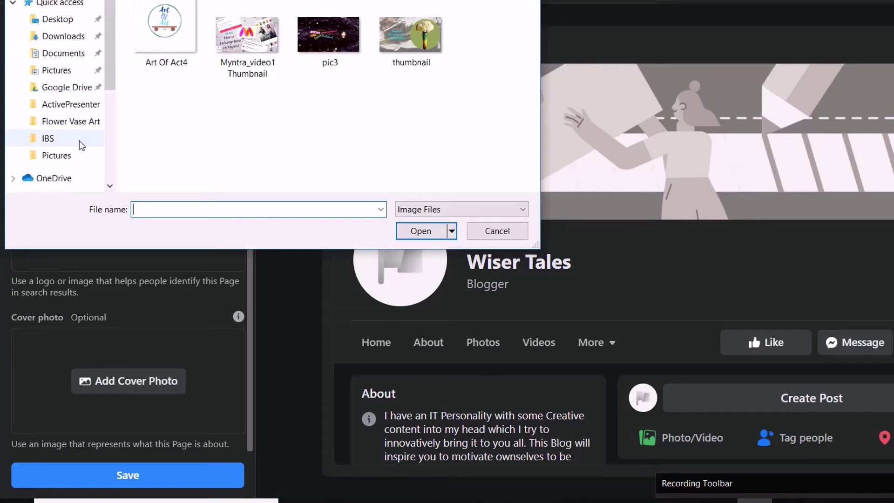
click(79, 155)
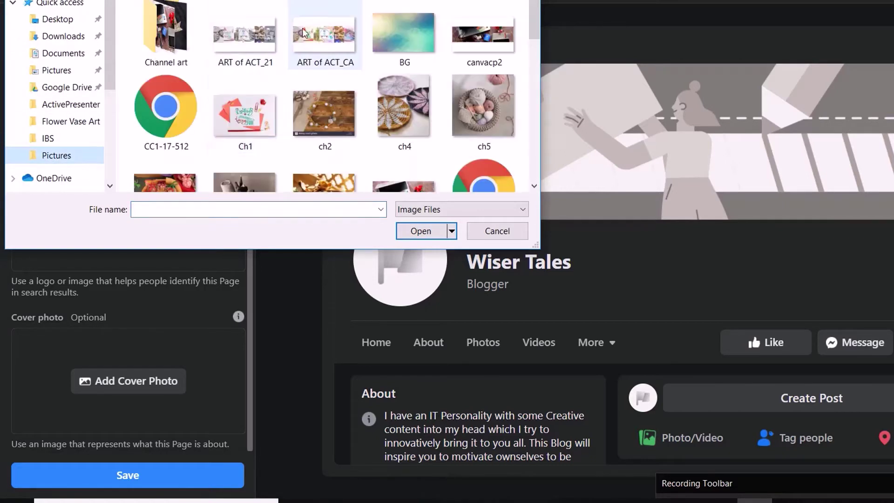
double_click(162, 36)
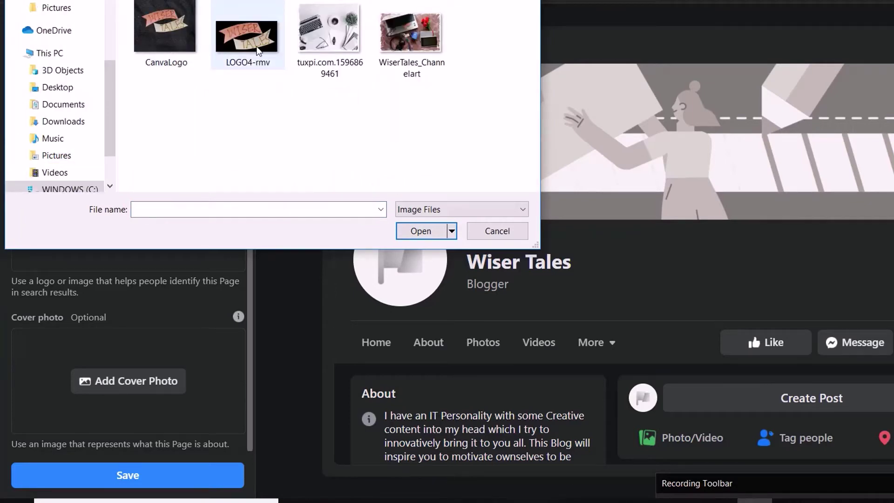
double_click(172, 28)
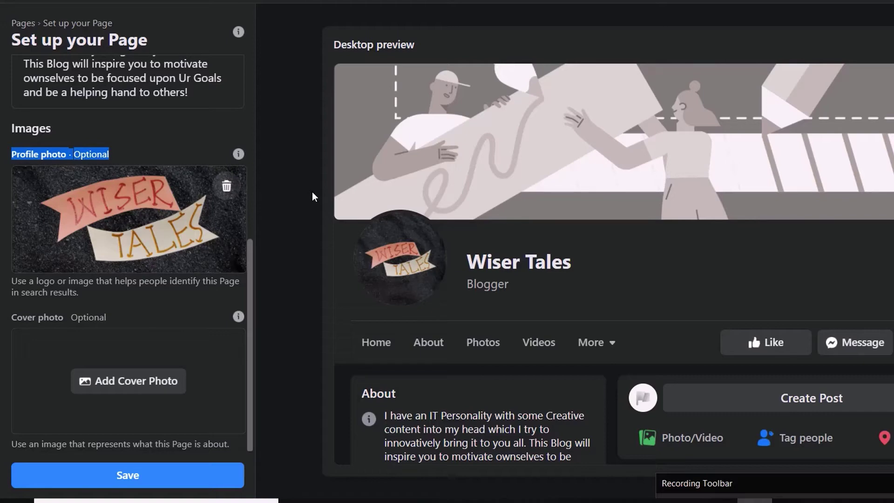
Add WiserTales_Channelart as the cover photo, reposition it slightly lower in its frame, and save the Page setup.
click(250, 372)
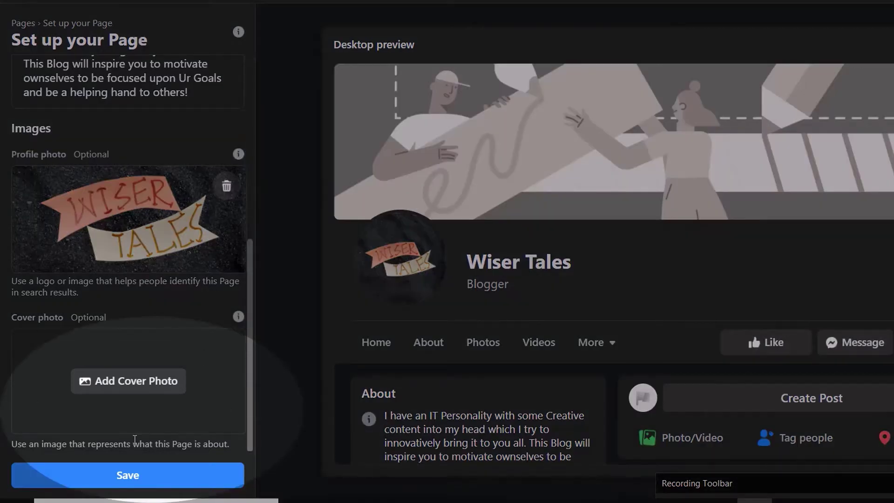
click(117, 382)
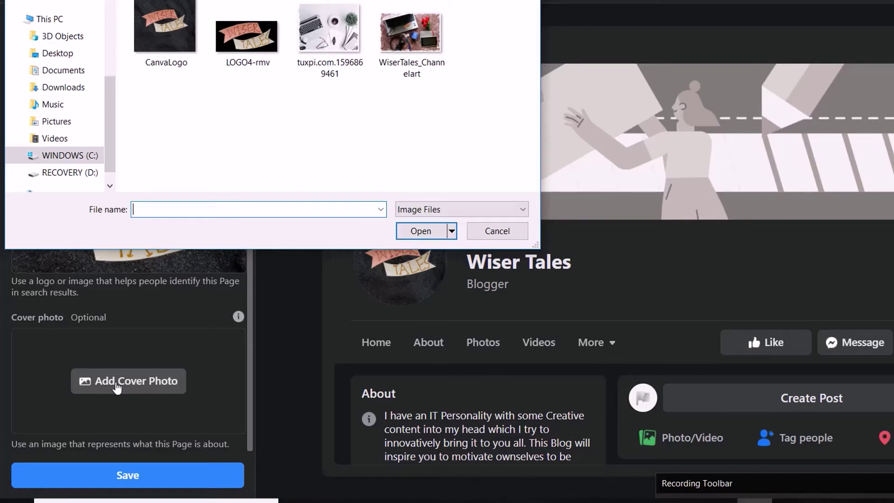
click(417, 69)
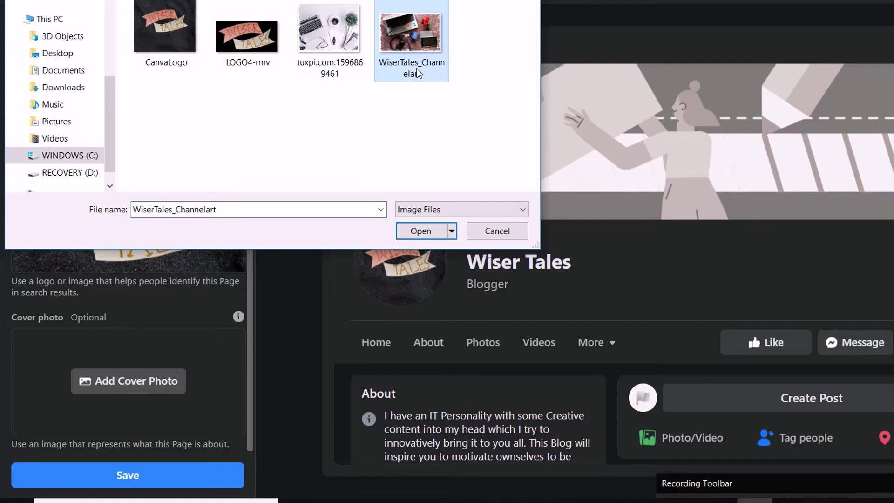
double_click(418, 68)
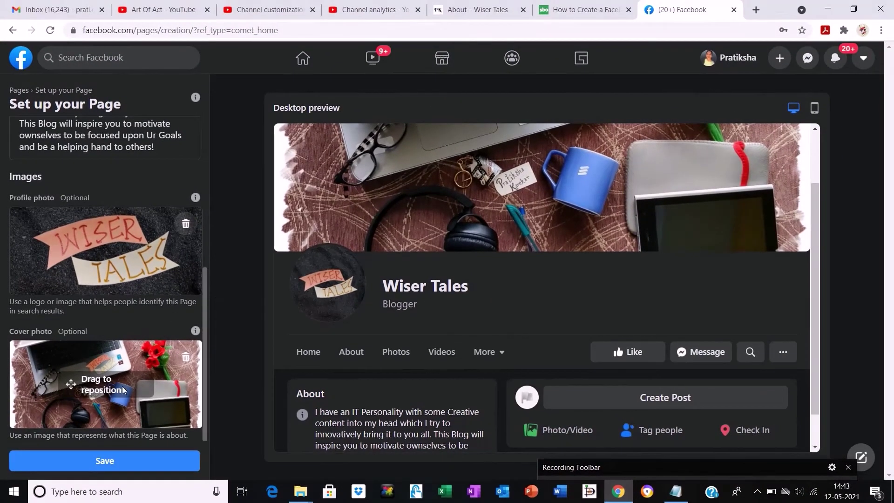
drag(118, 403, 115, 418)
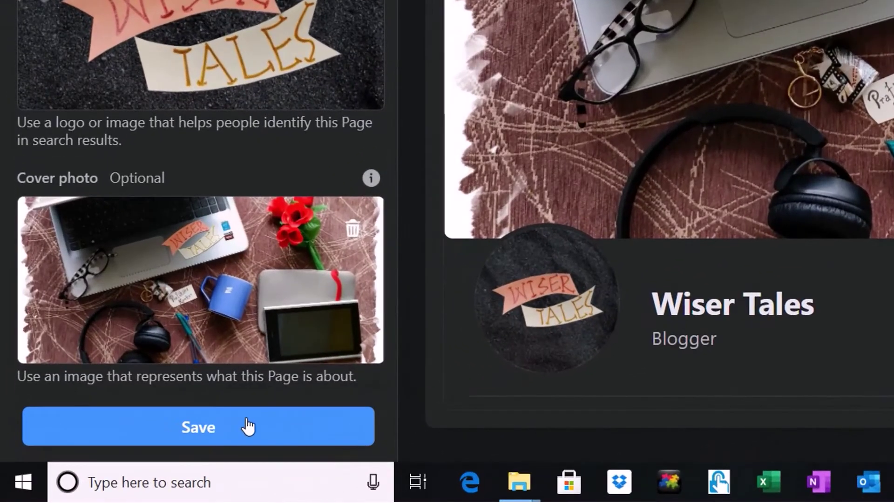
click(143, 460)
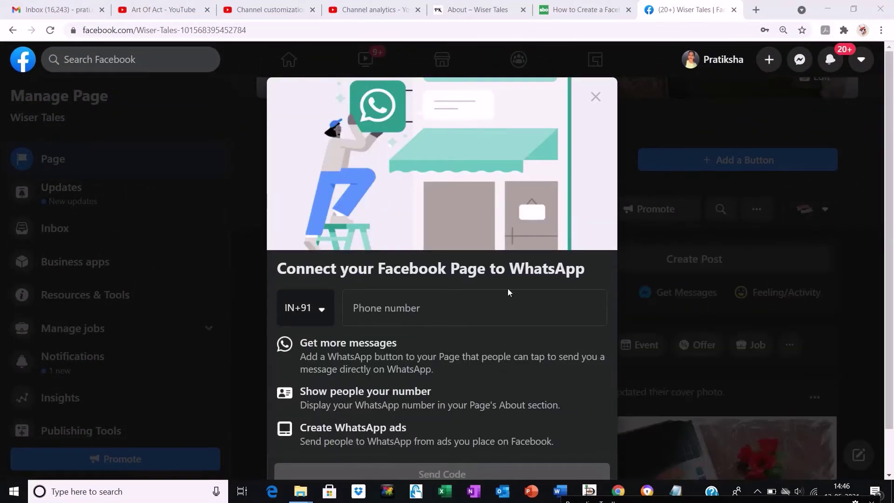
Dismiss the offer to connect the Page to WhatsApp without entering a phone number, and confirm leaving.
click(508, 292)
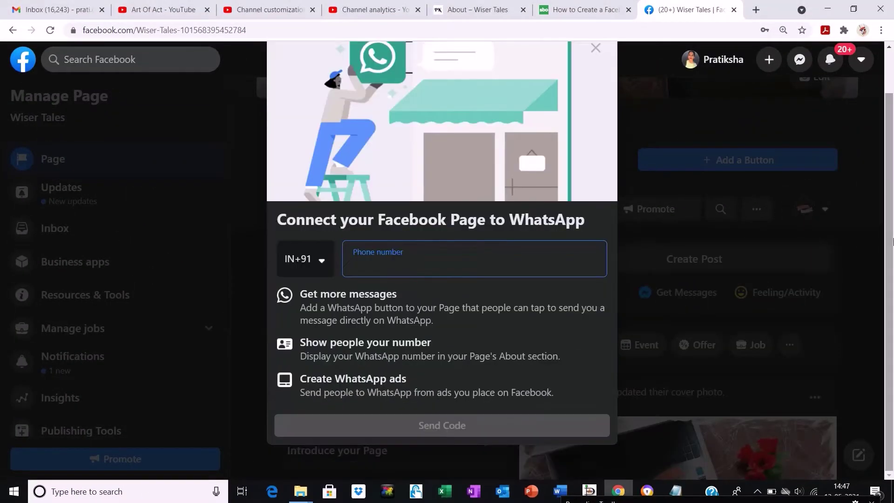
click(596, 55)
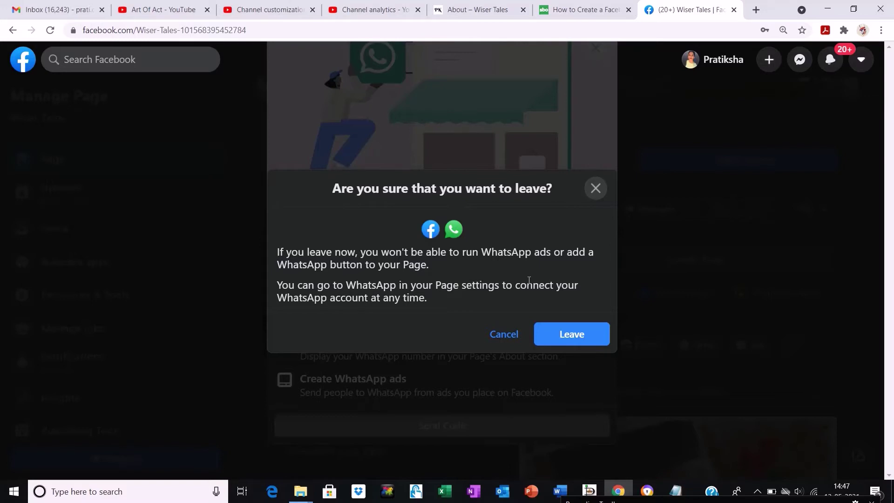
drag(278, 285, 427, 296)
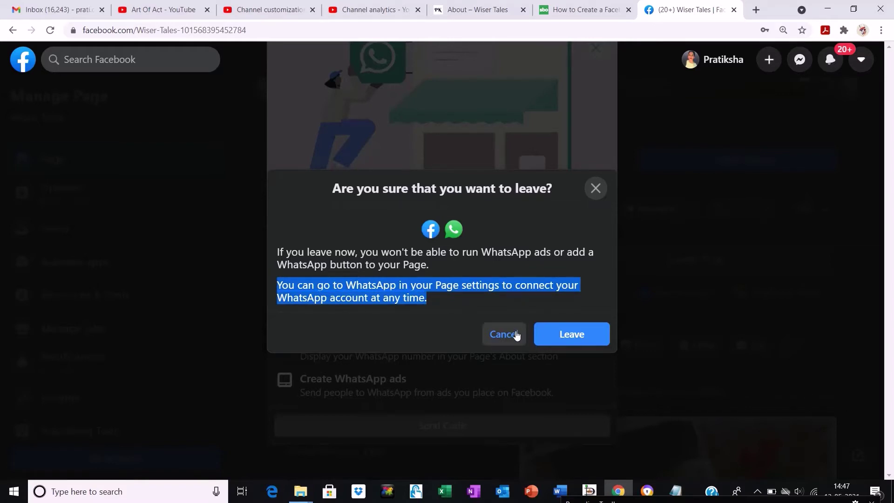
click(596, 189)
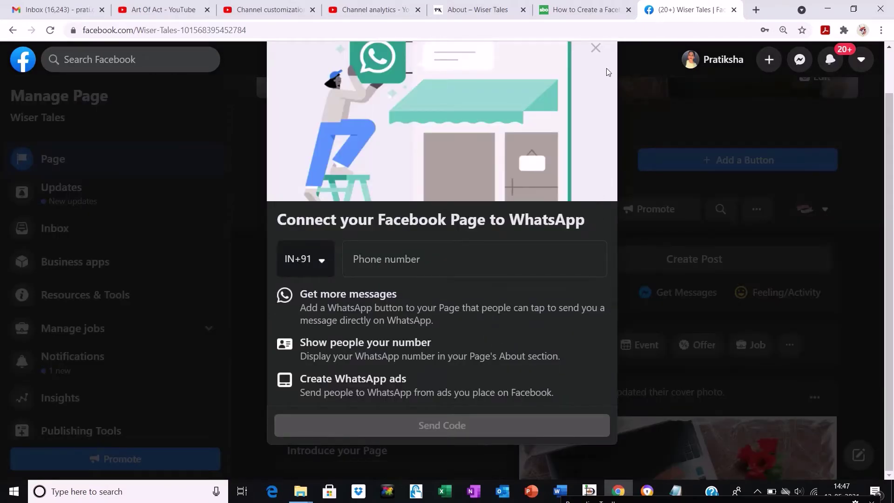
click(595, 48)
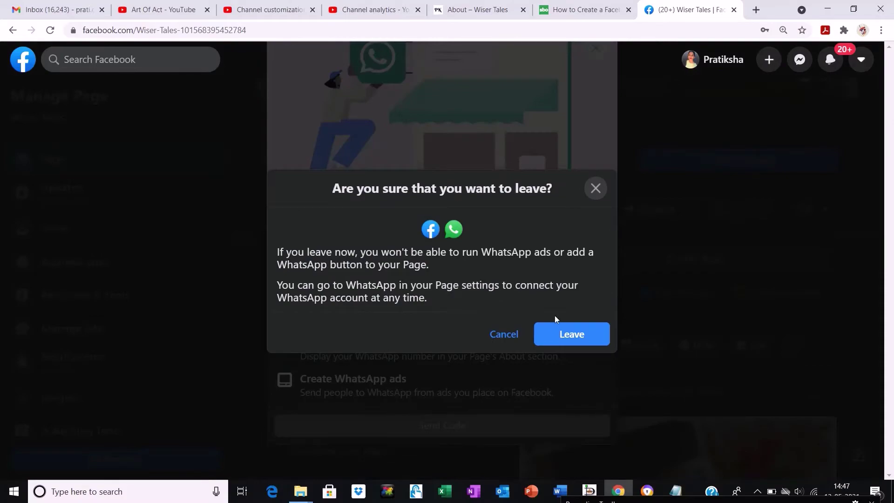
click(557, 333)
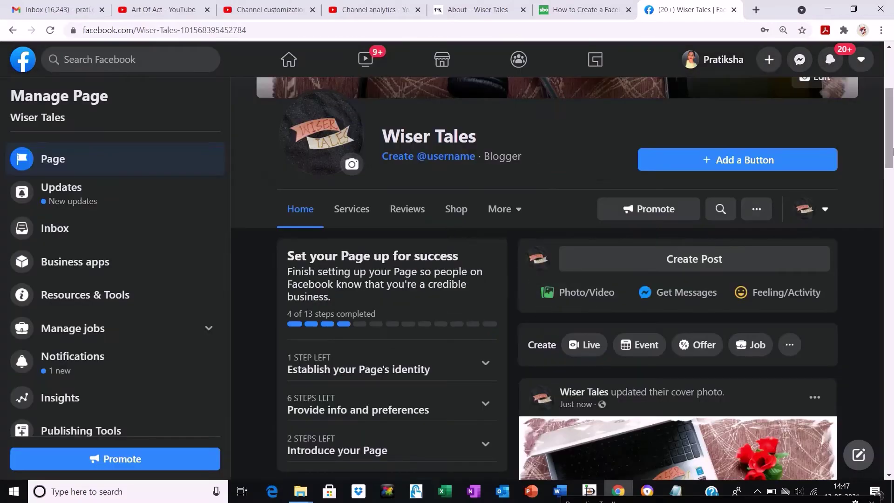
Start creating a username for the Wiser Tales Page and enter WiserTales.
drag(889, 121, 893, 177)
scroll(459, 352, up, 8)
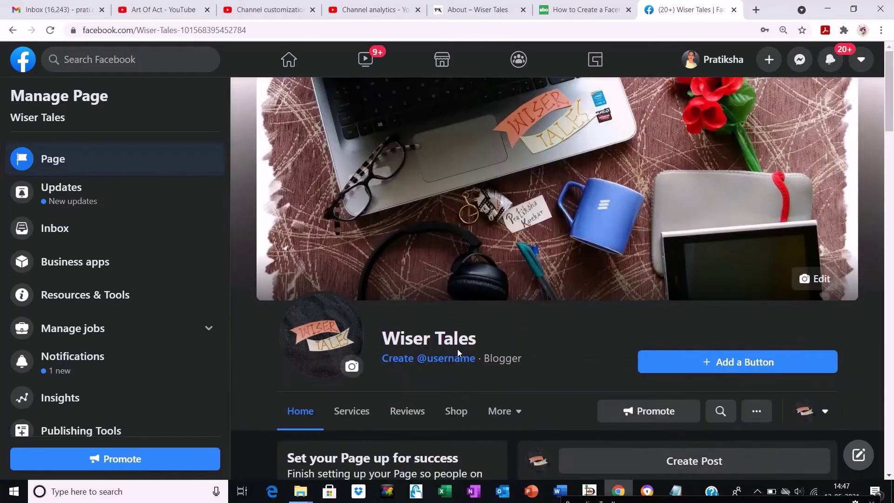
drag(379, 359, 484, 360)
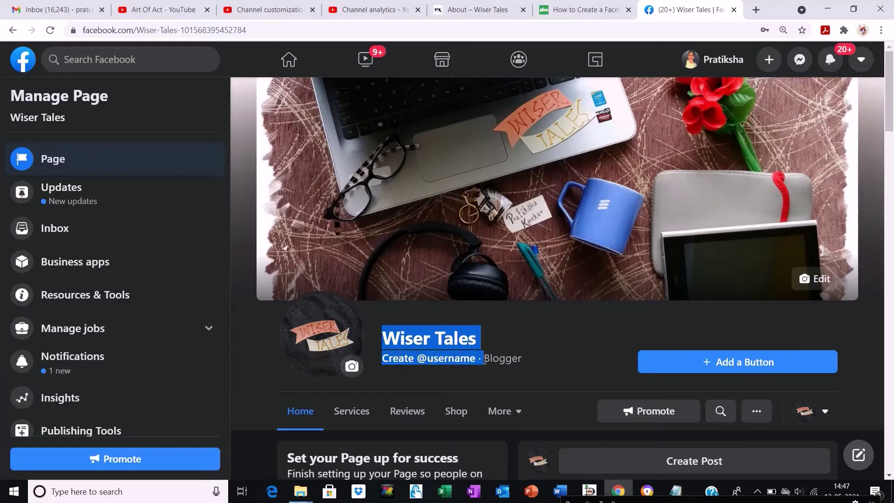
click(460, 379)
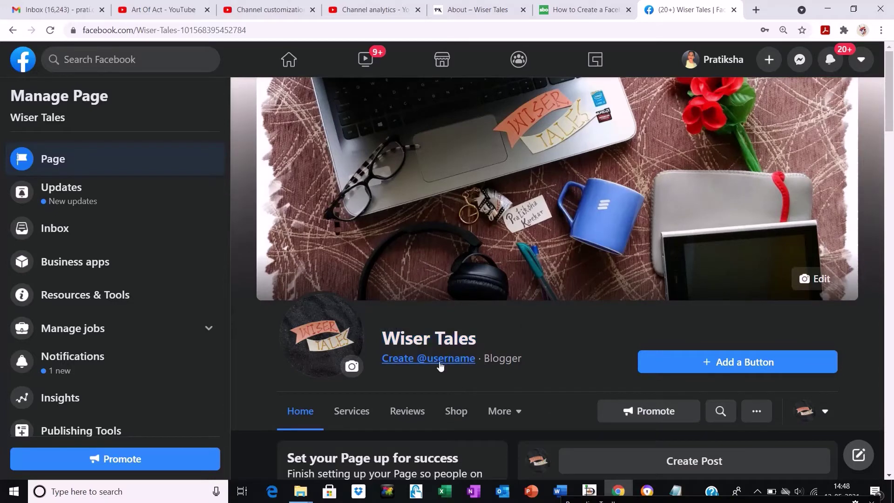
click(441, 365)
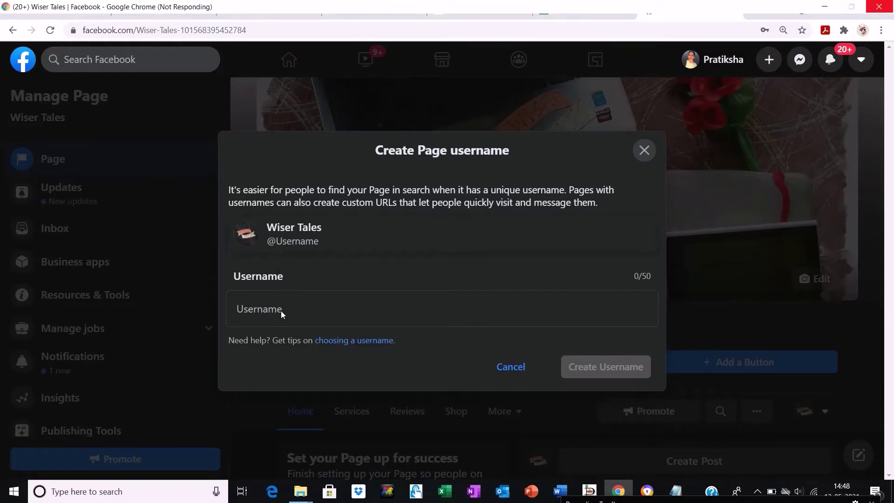
click(295, 312)
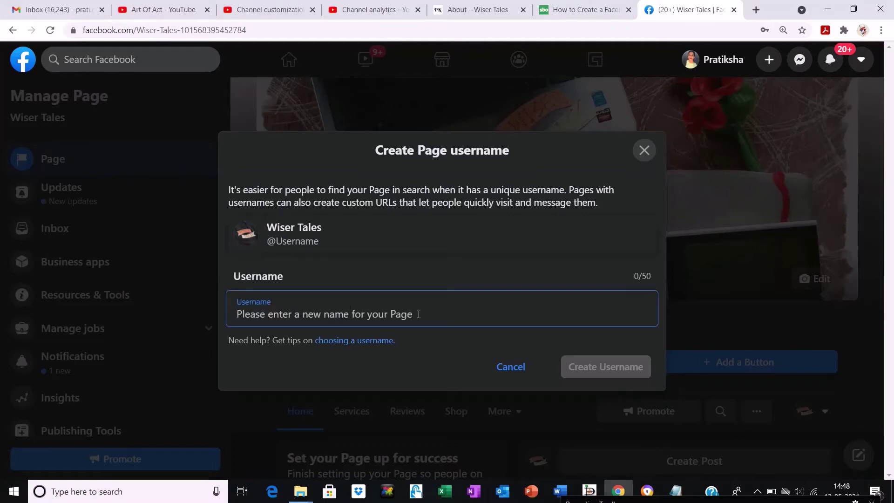
text(Wiser)
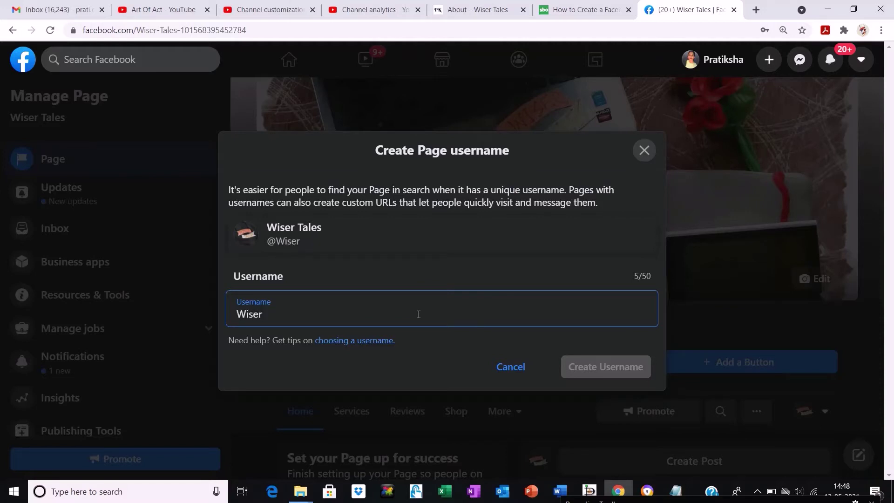
text(Tales)
Read the Help Centre guidelines on creating a custom username, going through each rule for Page and profile usernames.
click(388, 341)
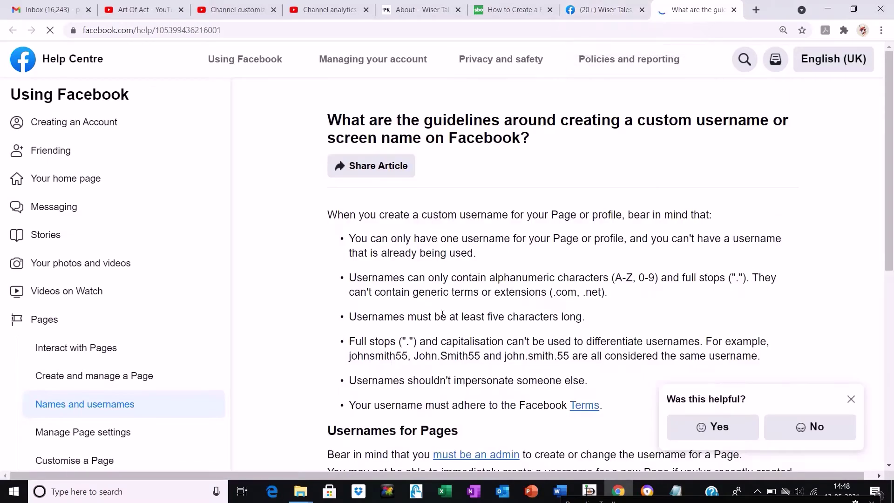
scroll(892, 210, down, 2)
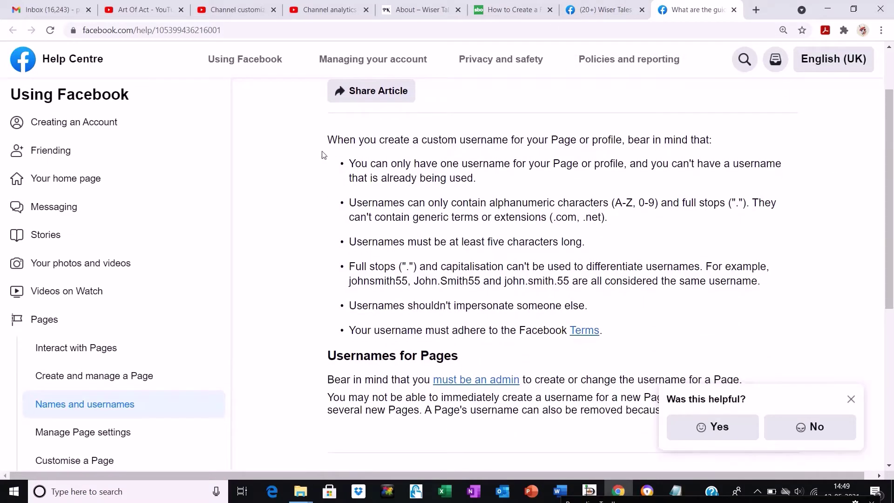
drag(326, 141, 561, 151)
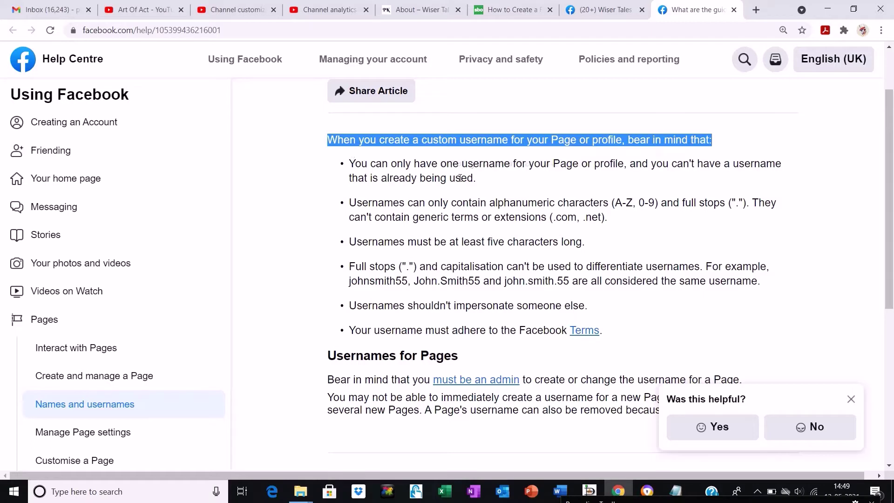
drag(345, 143, 419, 196)
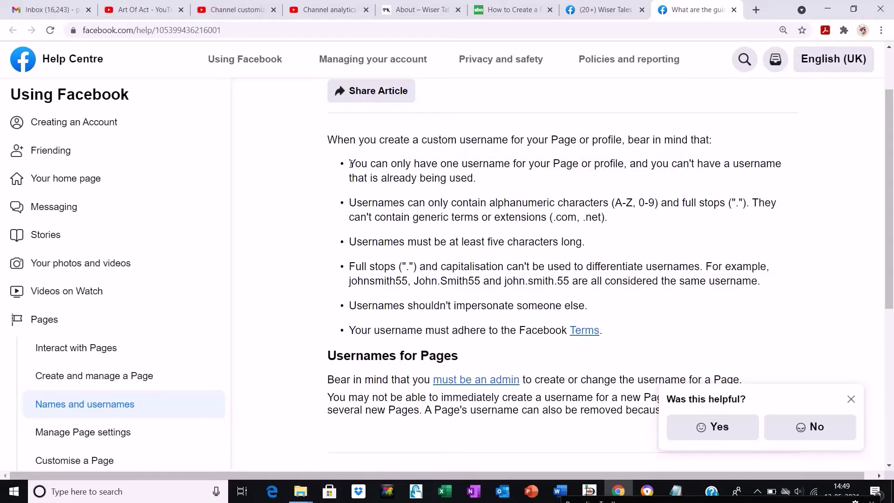
drag(350, 164, 479, 184)
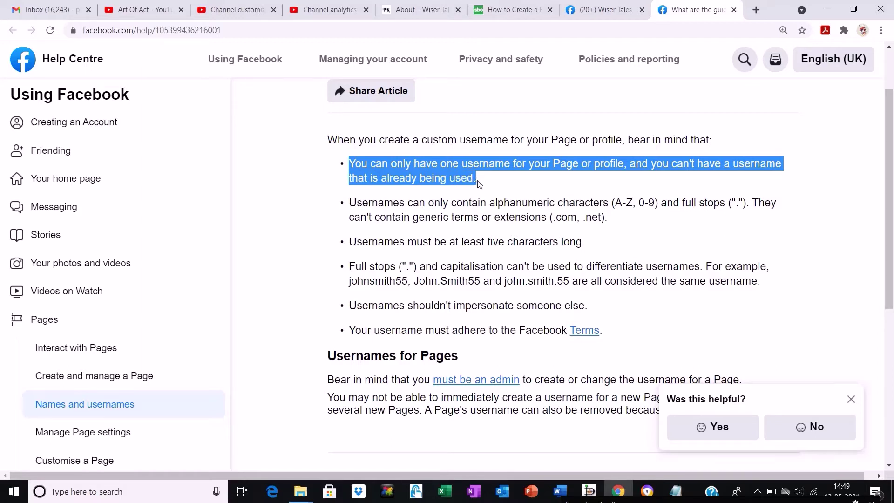
drag(349, 204, 440, 218)
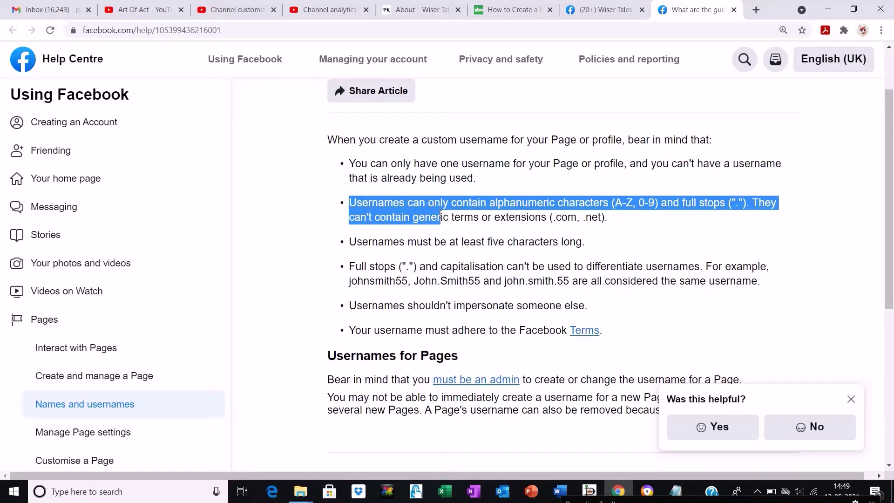
drag(440, 217, 450, 220)
click(421, 243)
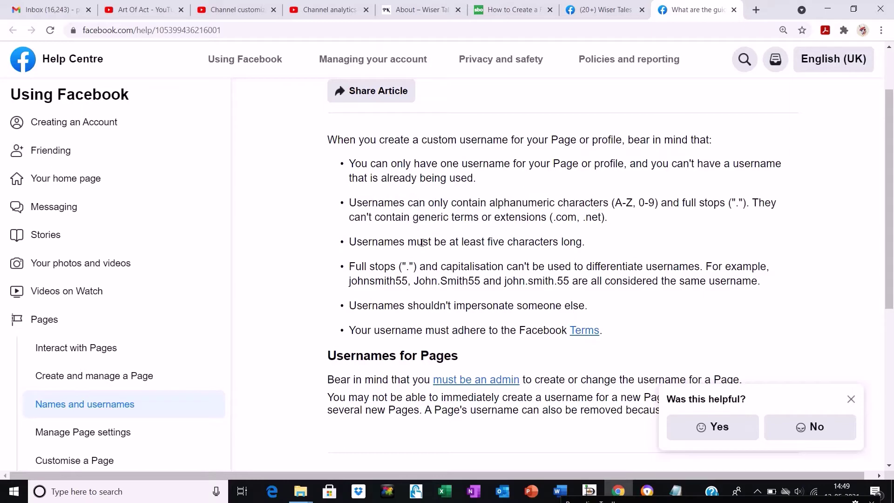
drag(351, 243, 582, 251)
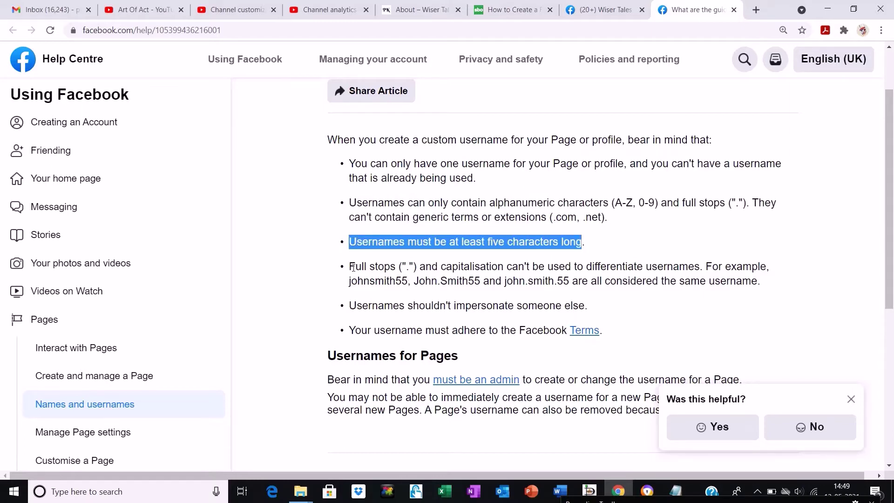
drag(352, 267, 603, 279)
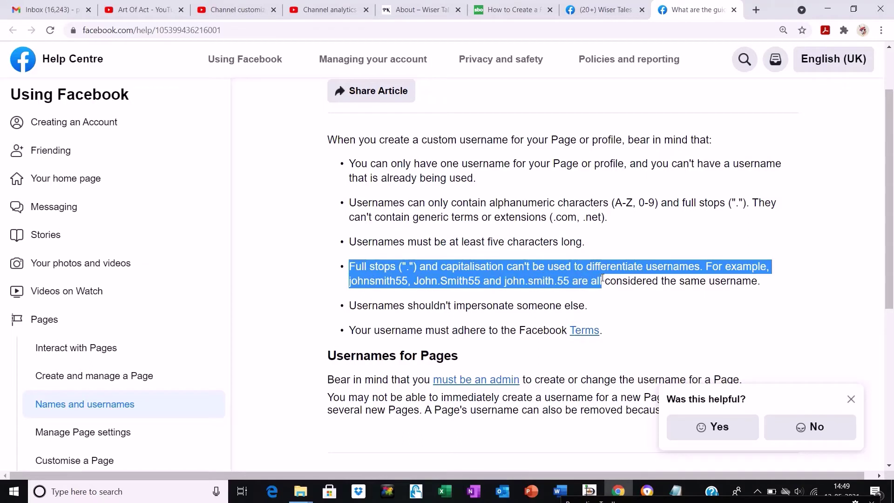
click(368, 355)
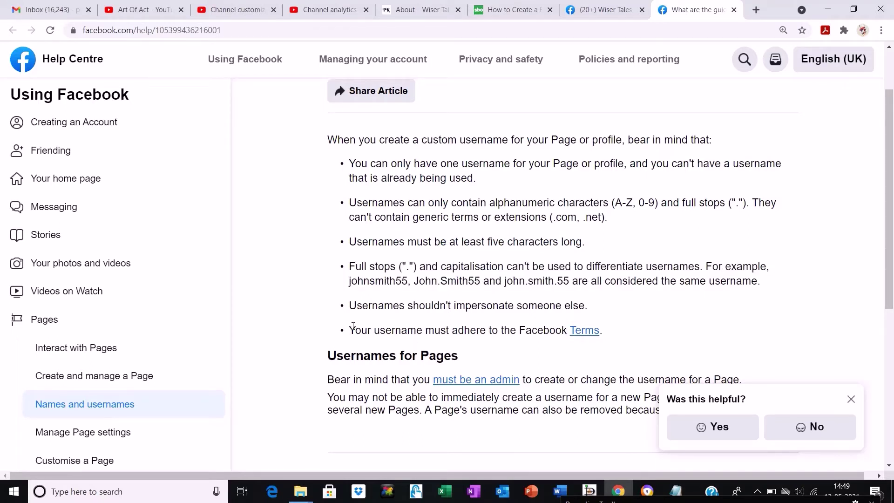
drag(353, 329, 567, 331)
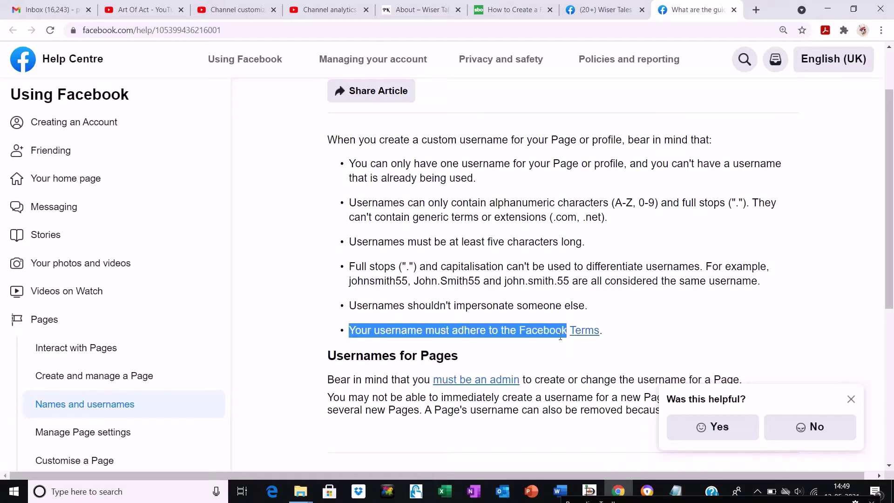
Return to the Page username dialog, create the username WiserTales, and close the confirmation.
click(580, 9)
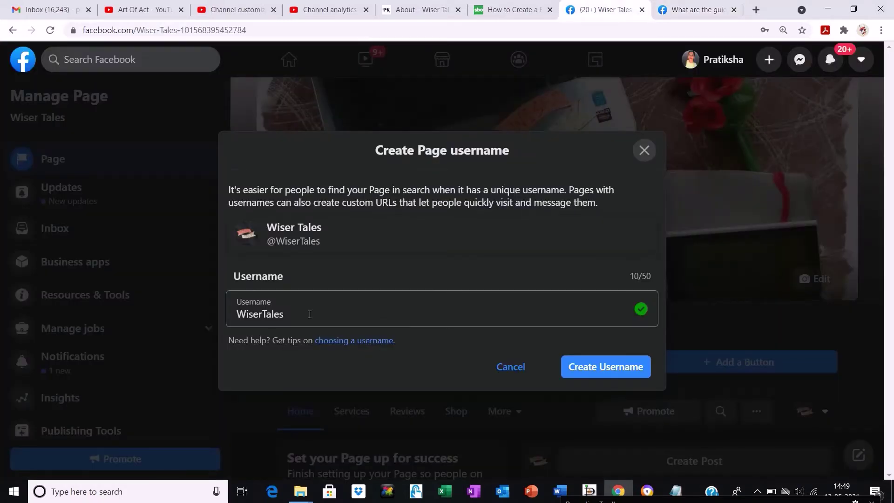
click(284, 309)
double_click(284, 309)
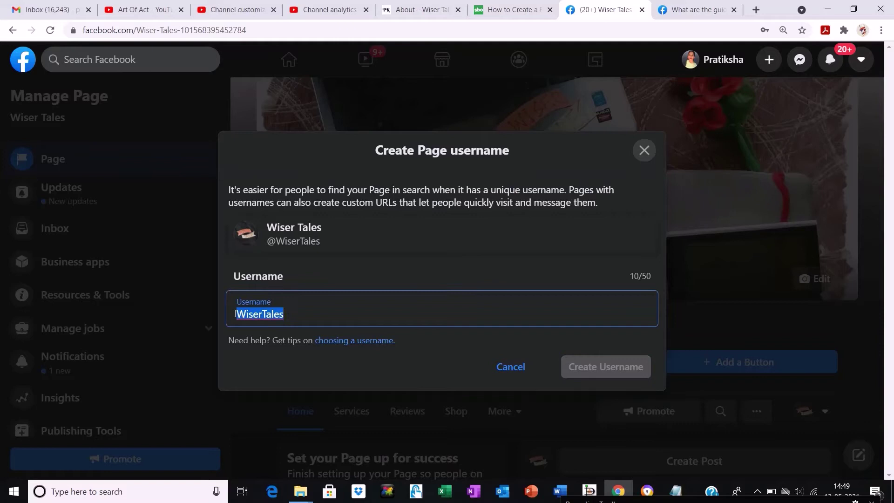
click(332, 282)
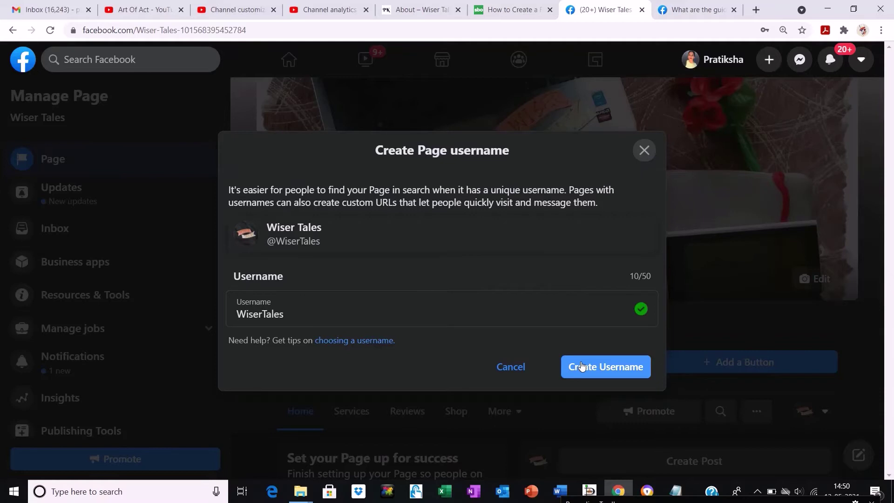
click(582, 367)
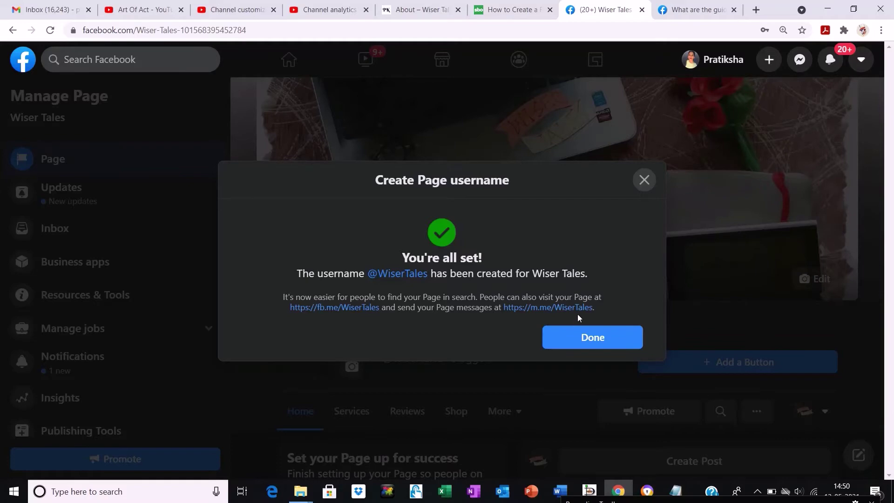
drag(600, 308, 500, 307)
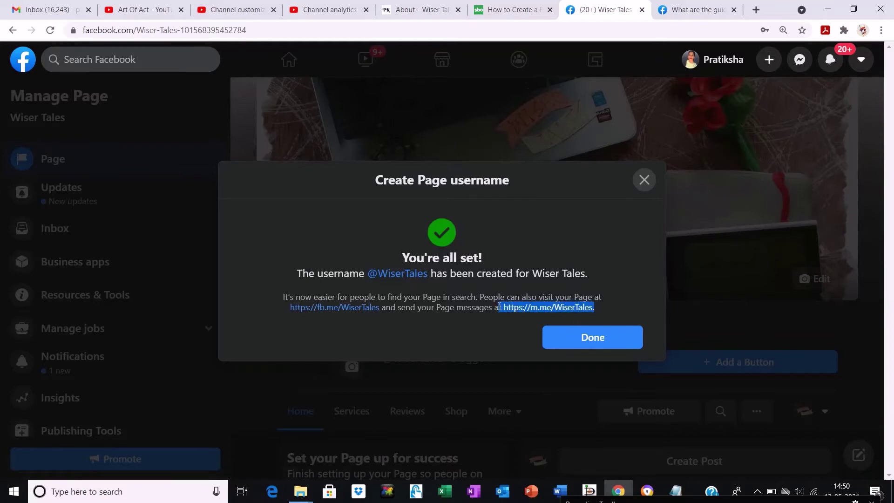
click(600, 343)
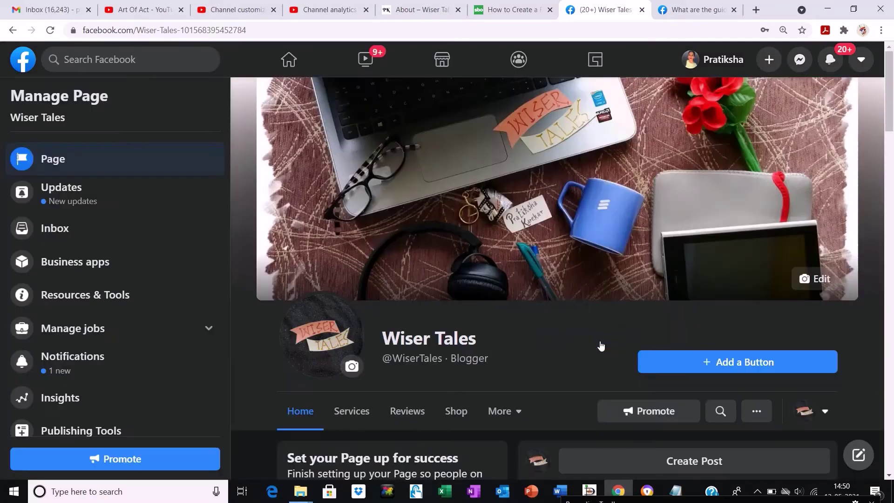
Review the Page's information, its updates, and the setup tasks for introducing the Page.
scroll(891, 129, down, 1)
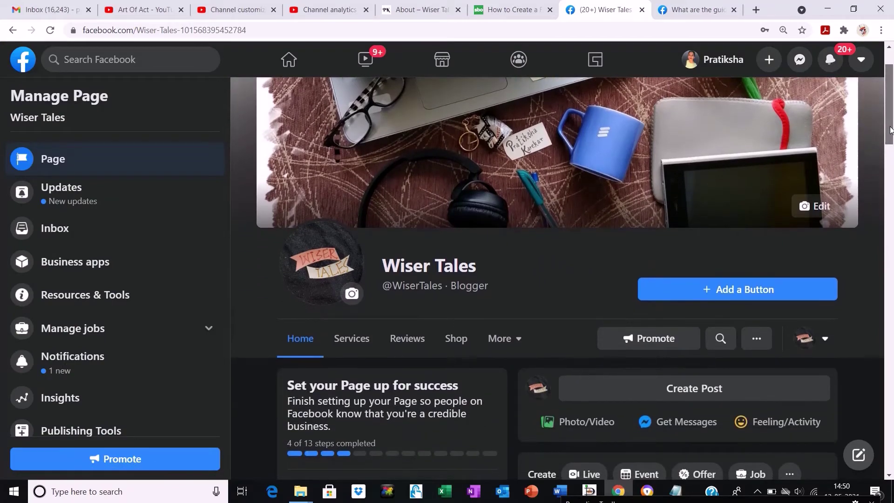
drag(890, 129, 892, 396)
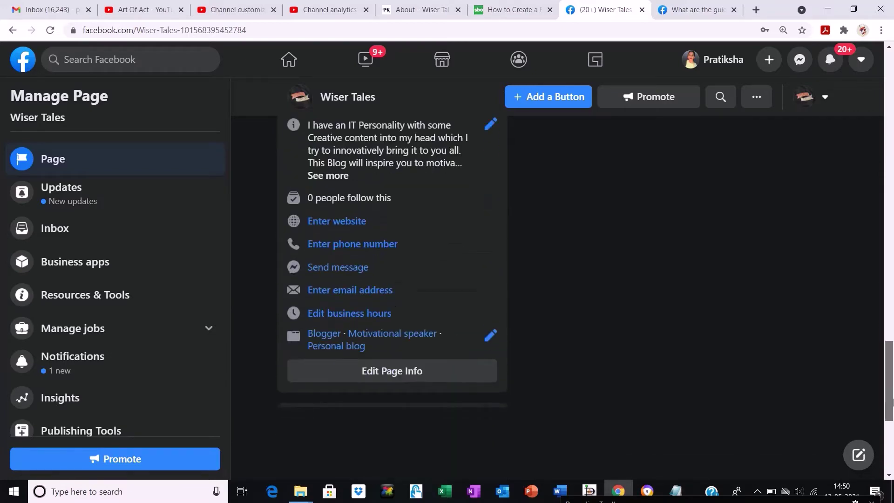
click(118, 204)
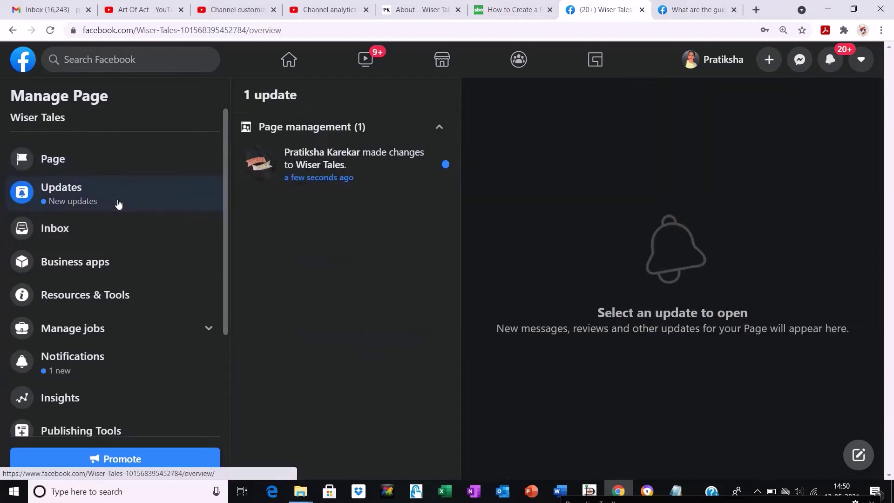
drag(401, 313, 308, 312)
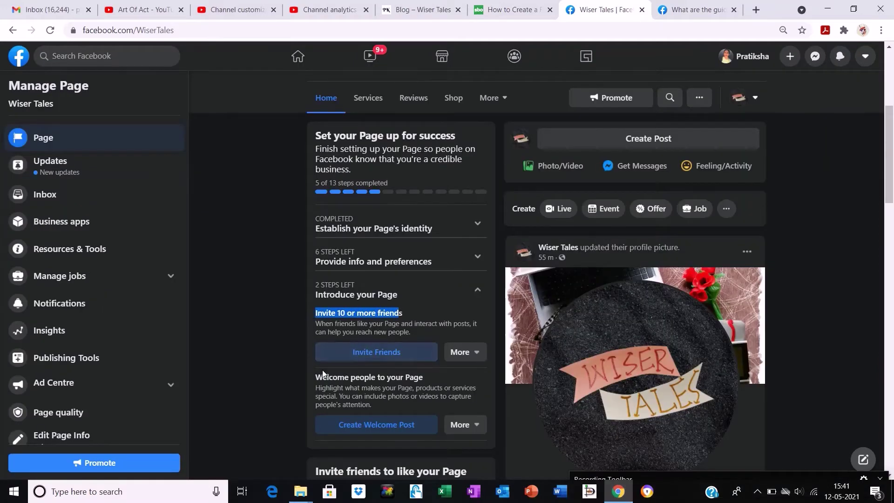
drag(316, 376, 426, 374)
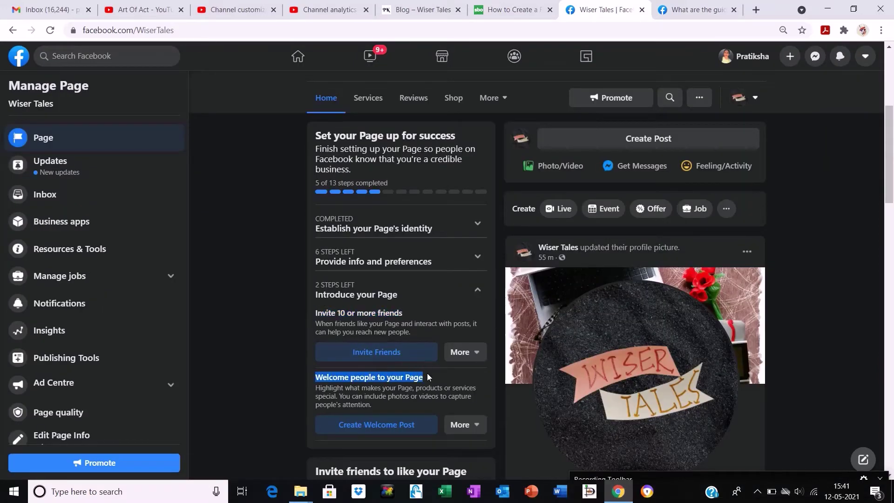
Expand the setup tasks for providing info and preferences, and start adding the Page's website.
click(439, 294)
click(437, 266)
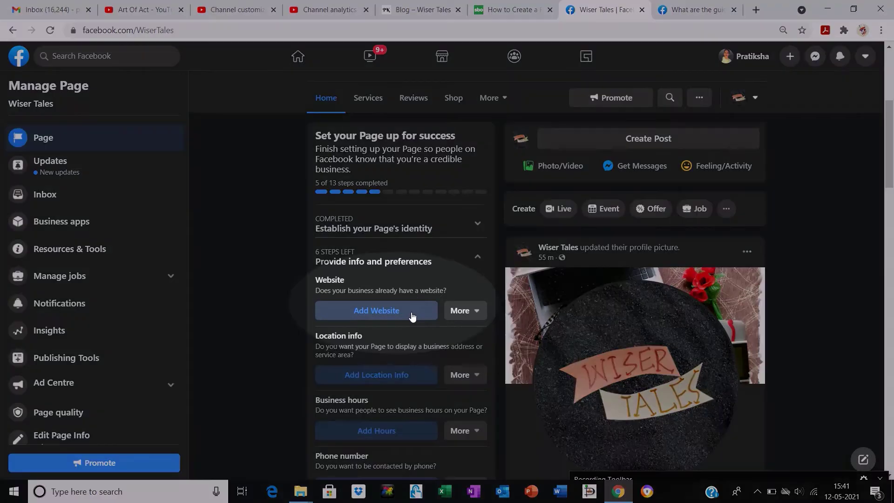
click(411, 316)
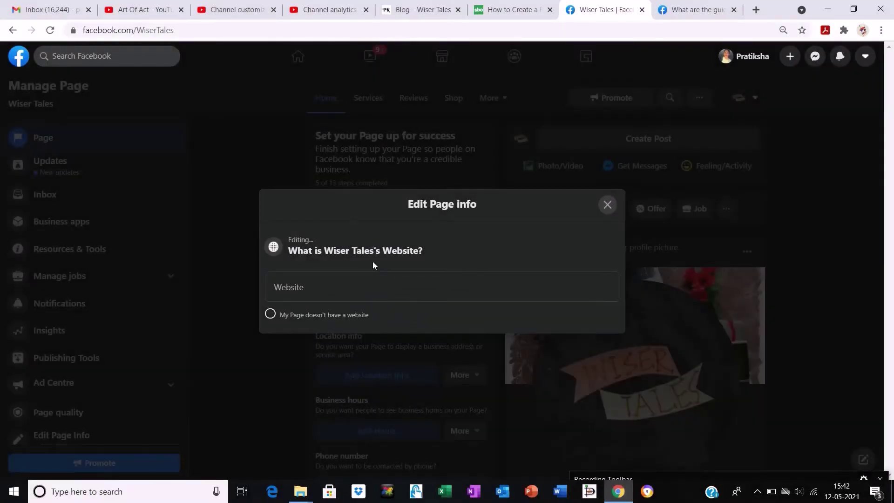
click(350, 287)
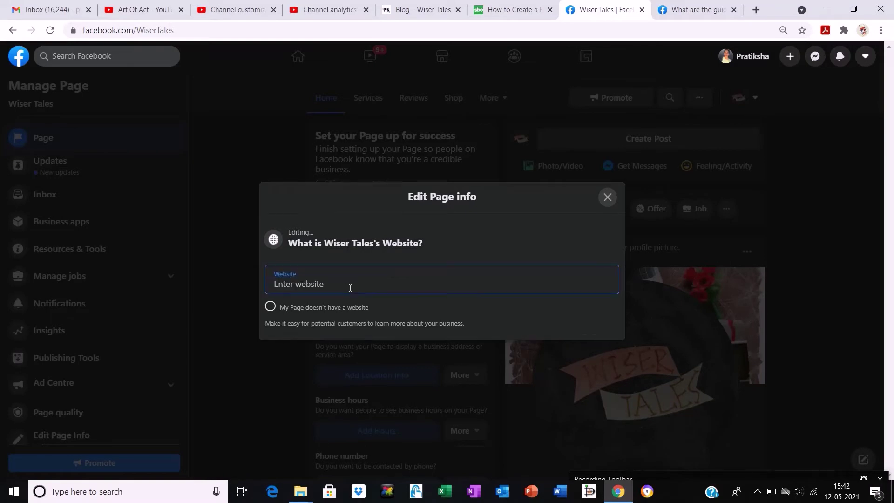
Go to the home page of the Wiser Tales WordPress blog and copy its address, wiselylearn.wordpress.com.
click(435, 11)
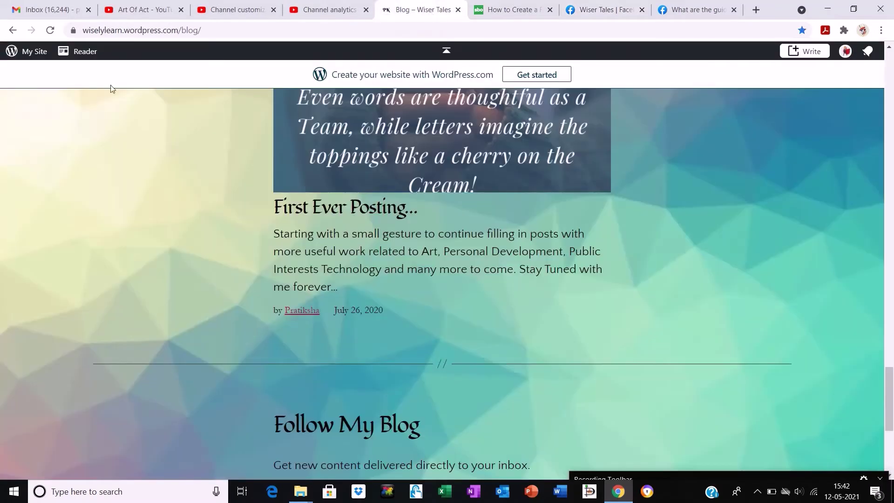
click(202, 30)
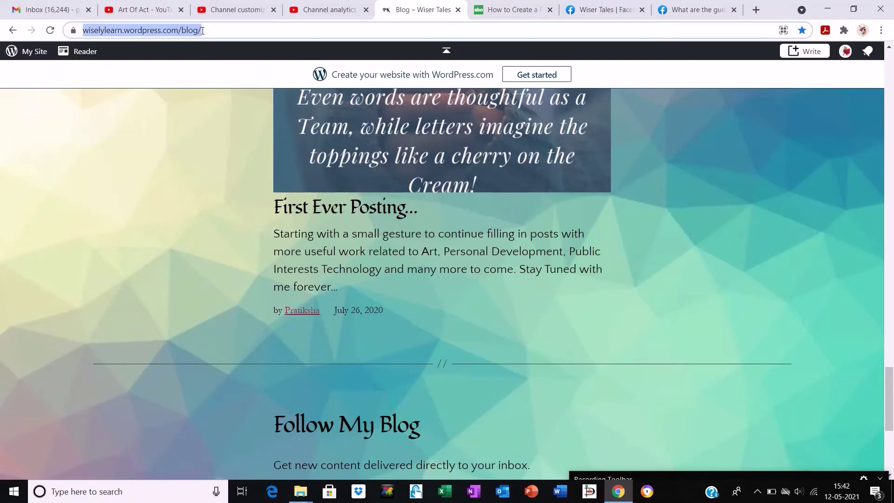
click(891, 122)
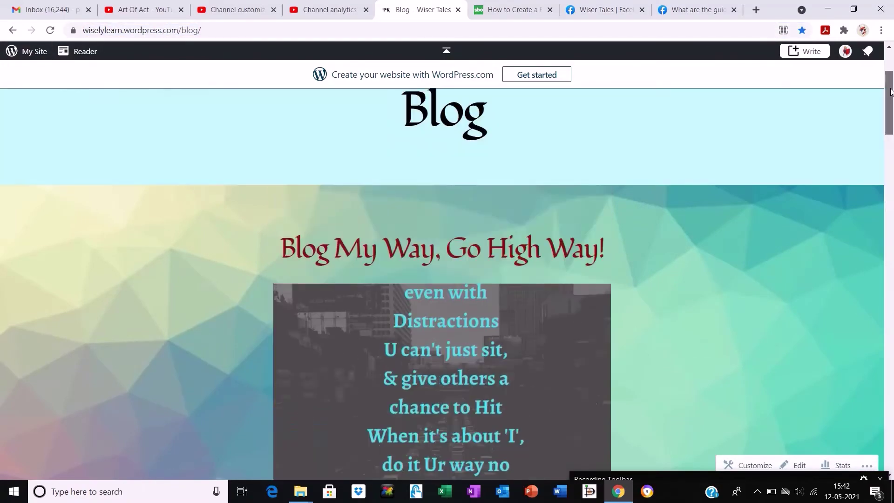
drag(891, 91, 891, 69)
click(714, 131)
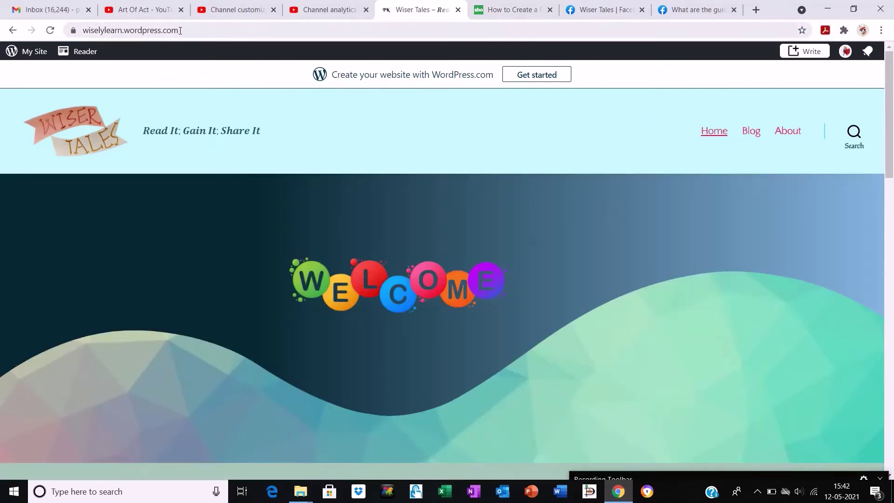
drag(180, 31, 81, 31)
key(ctrl+c)
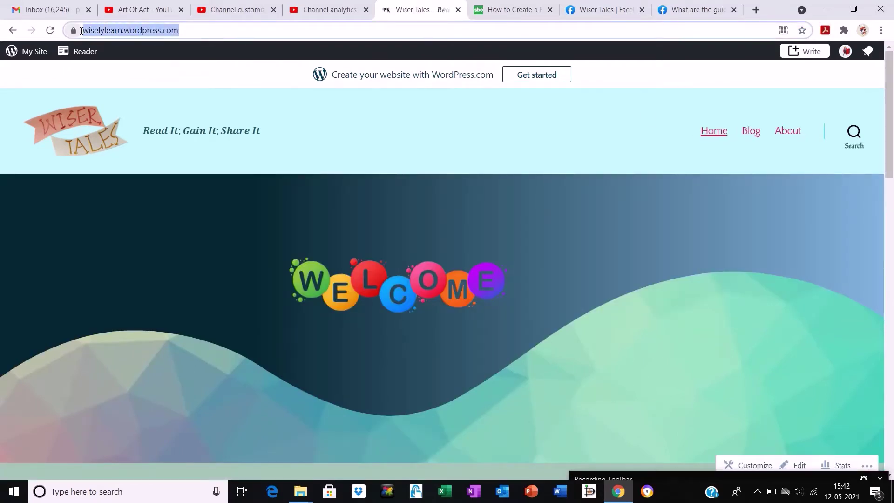
click(603, 10)
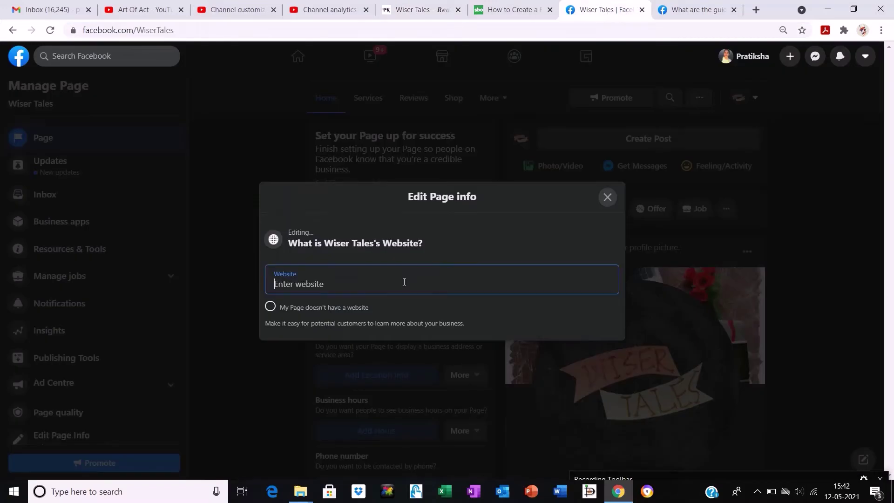
key(ctrl+v)
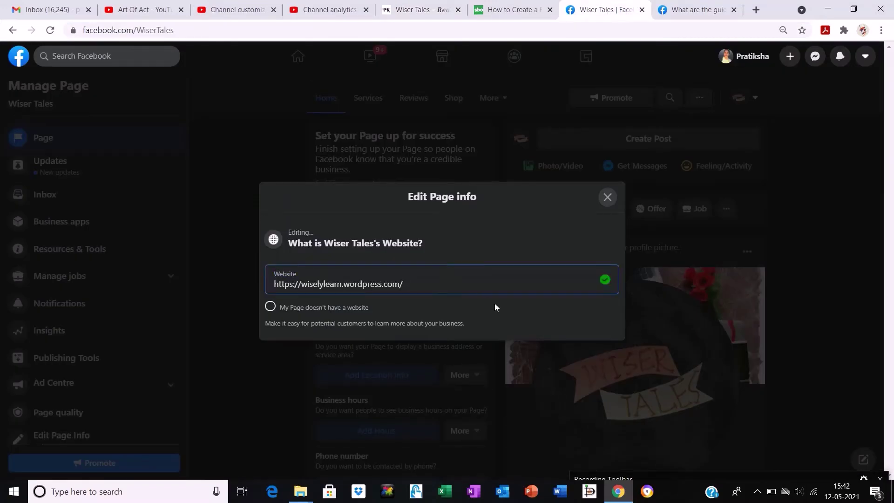
click(497, 254)
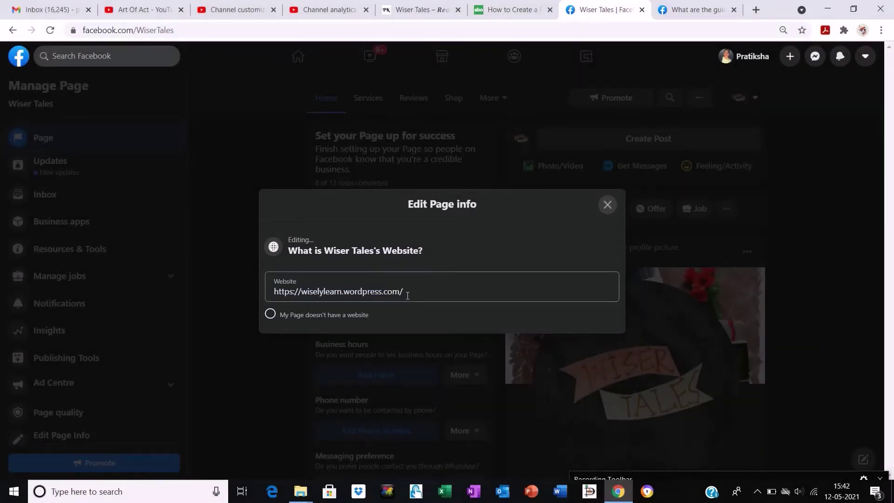
click(607, 204)
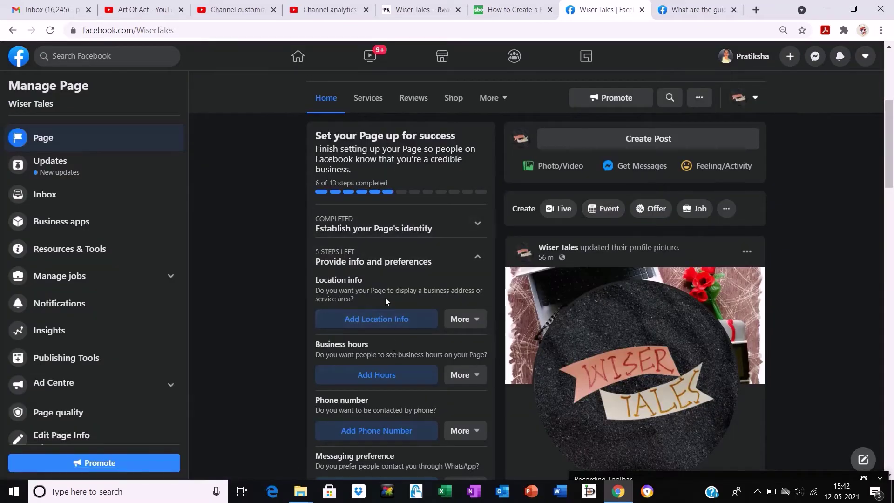
Review the Page's location fields, including address, city, postcode and map, and close the editor.
click(391, 321)
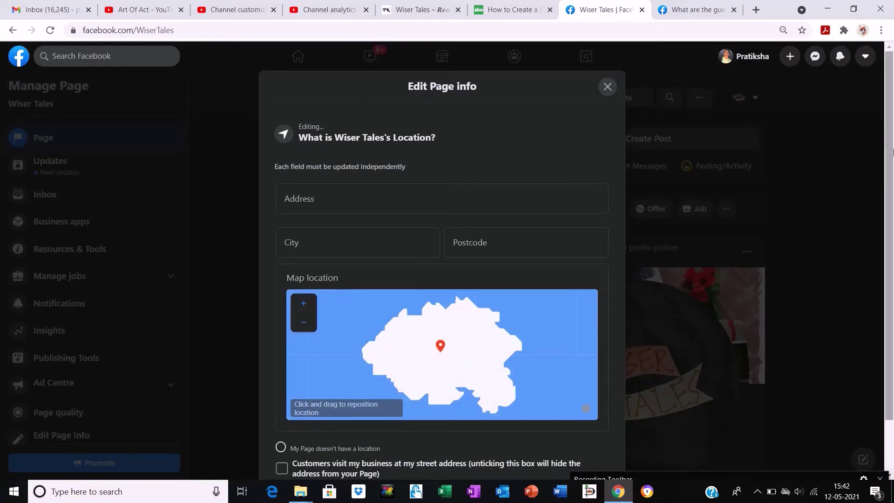
scroll(890, 186, down, 2)
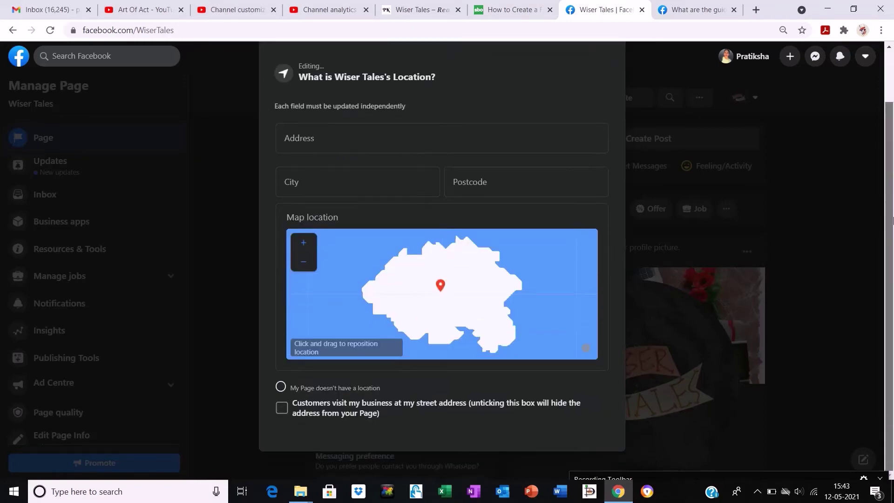
scroll(892, 219, up, 2)
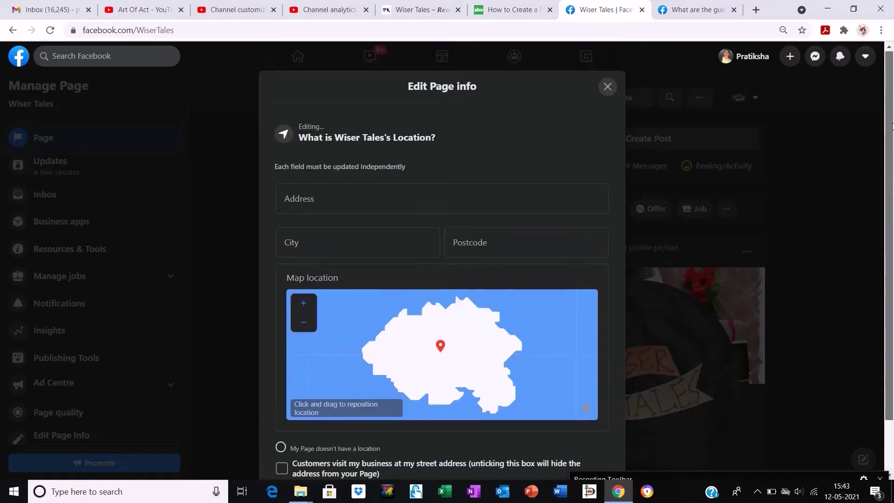
click(607, 86)
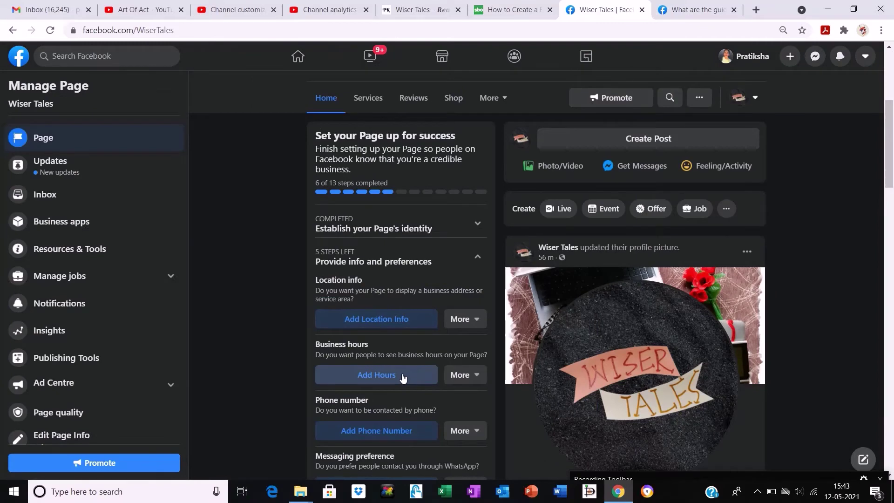
Review the available action buttons for the Page and add the Follow button.
scroll(892, 169, down, 2)
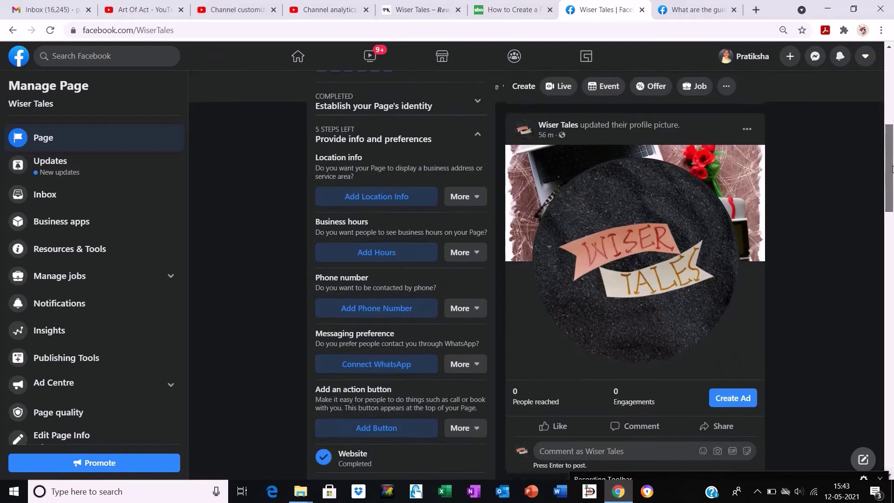
drag(892, 169, 892, 176)
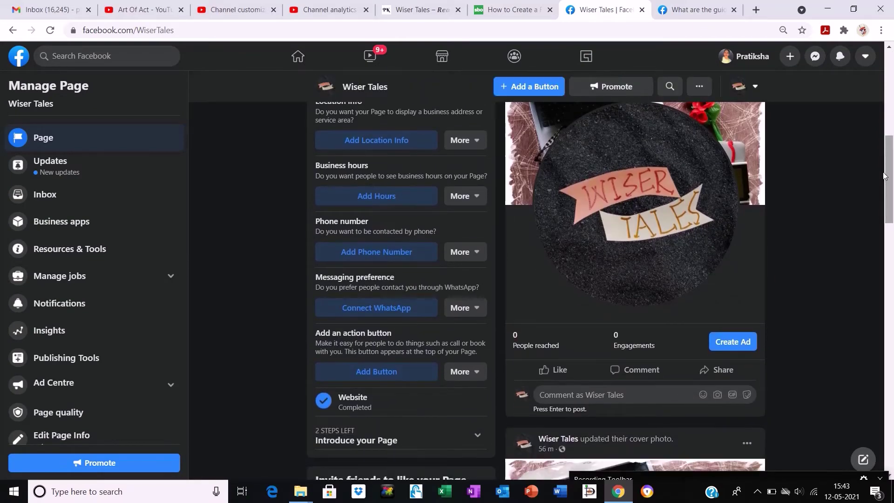
drag(388, 333, 308, 362)
click(309, 362)
click(372, 374)
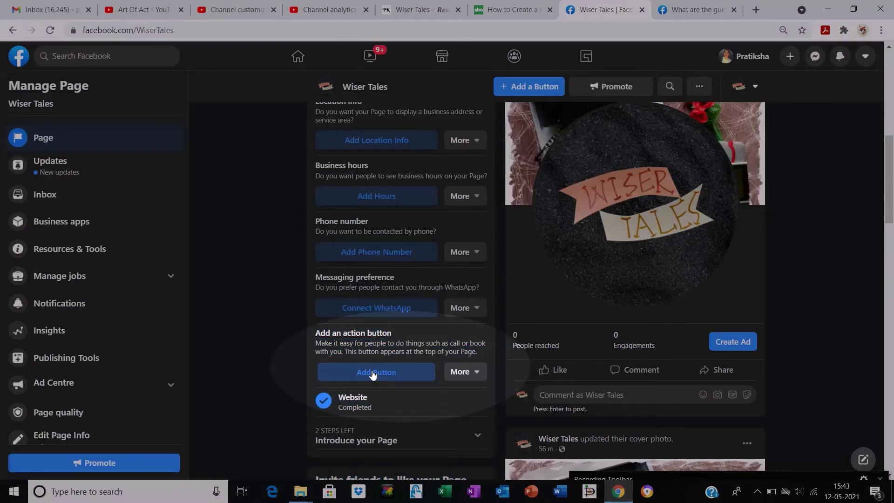
click(372, 373)
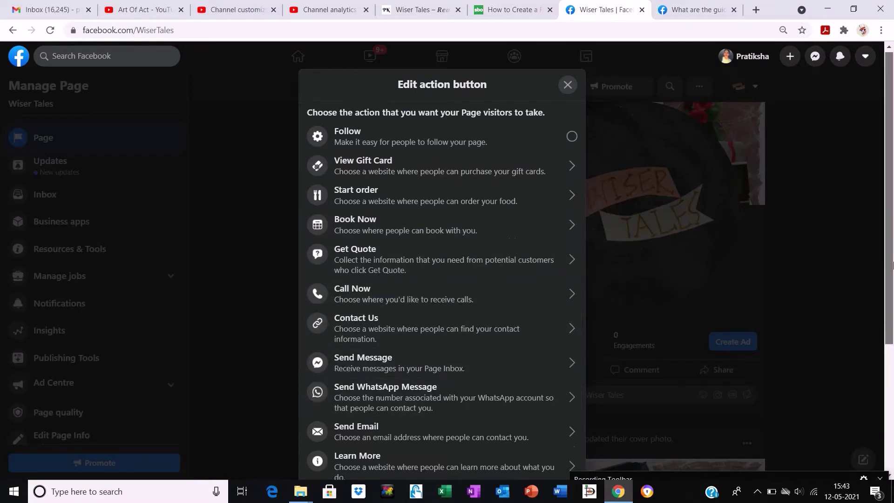
drag(893, 245, 893, 373)
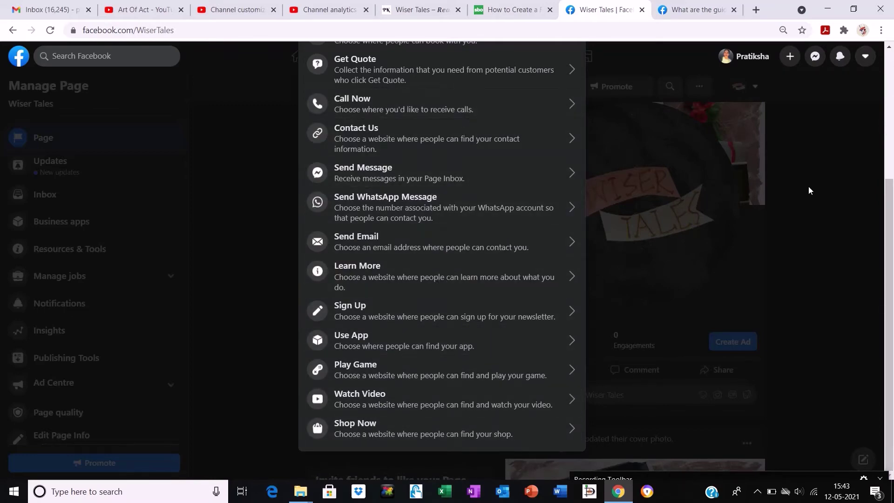
drag(890, 226, 886, 51)
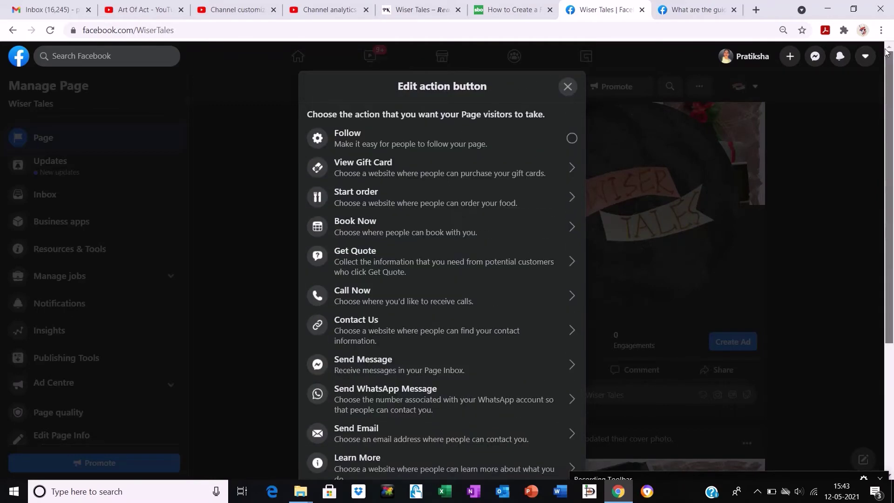
click(570, 139)
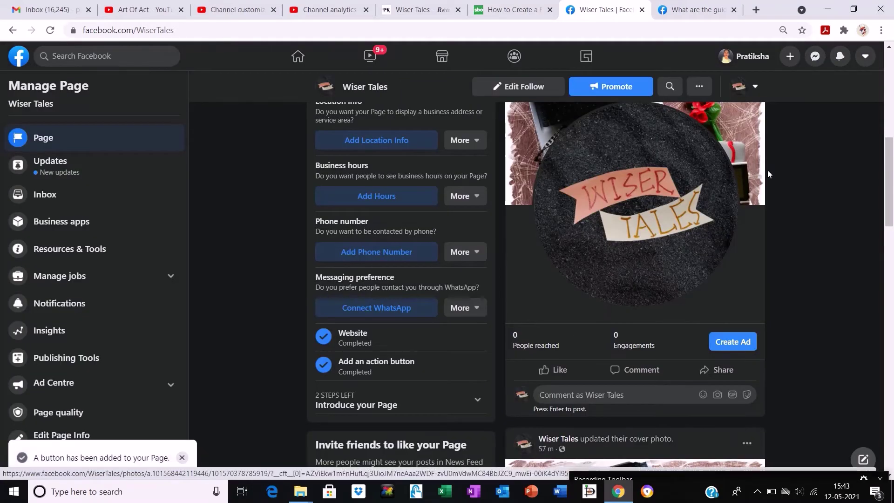
Check the Follow button in the Page header and start creating a new post.
drag(889, 191, 892, 124)
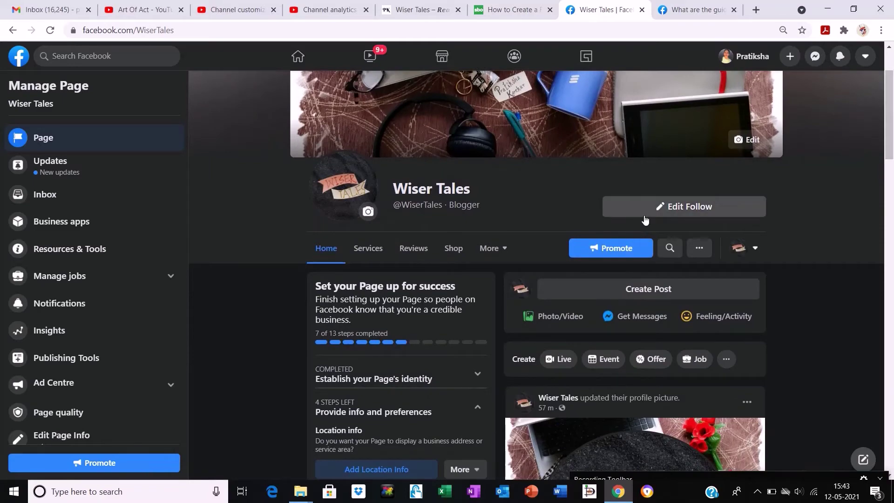
scroll(892, 125, down, 2)
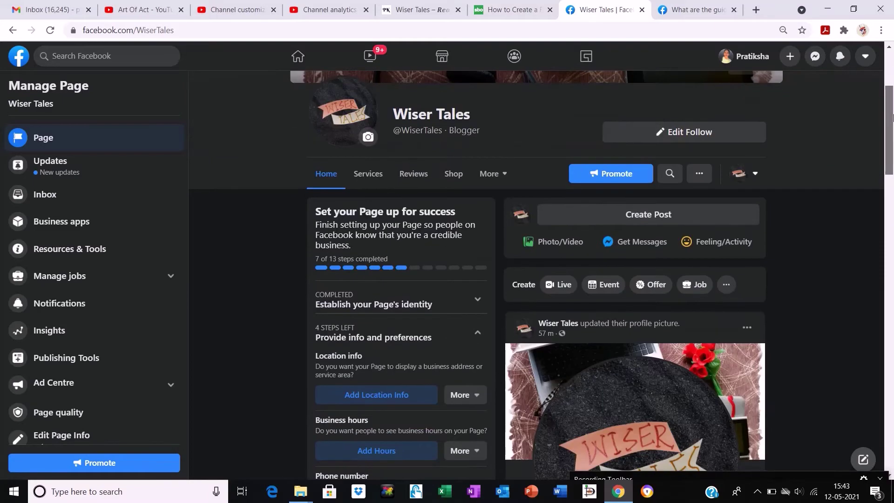
scroll(681, 310, up, 4)
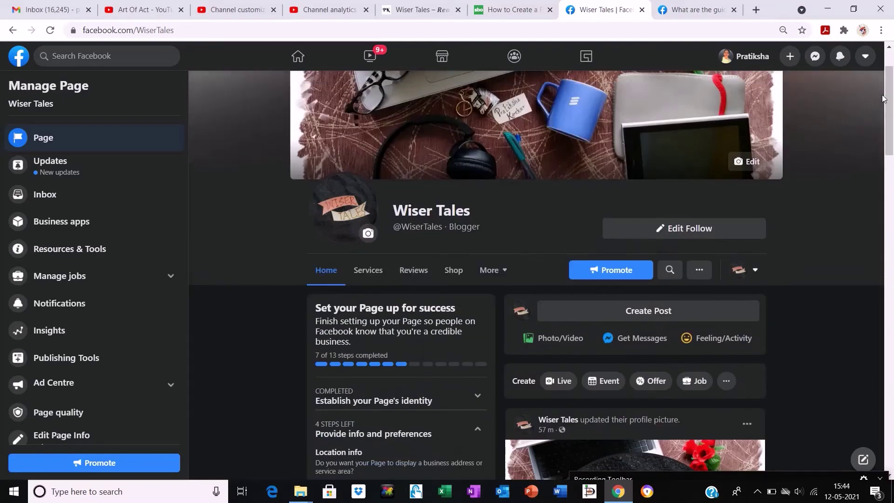
click(682, 311)
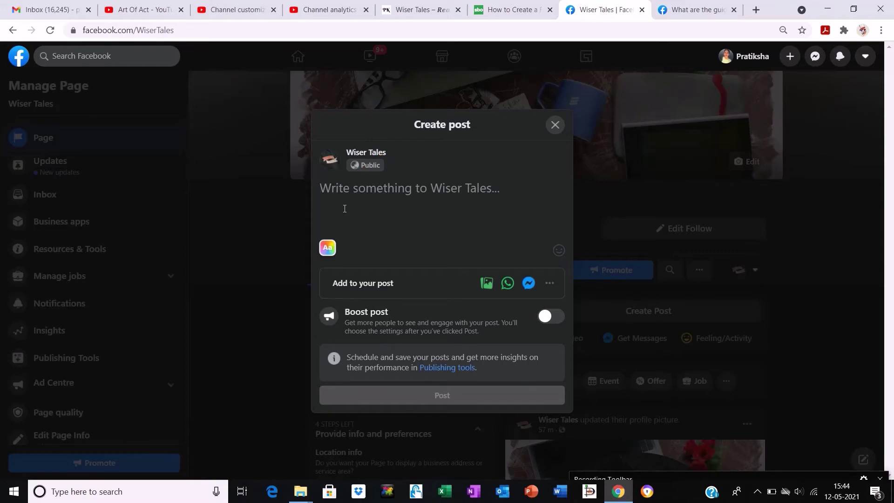
text(https://wiselylearn.wordpress.com/)
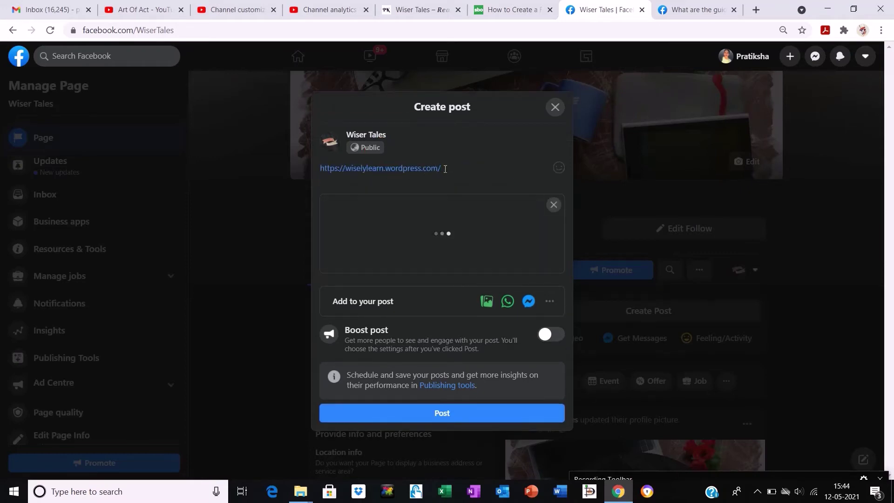
drag(445, 169, 306, 169)
key(BackSpace)
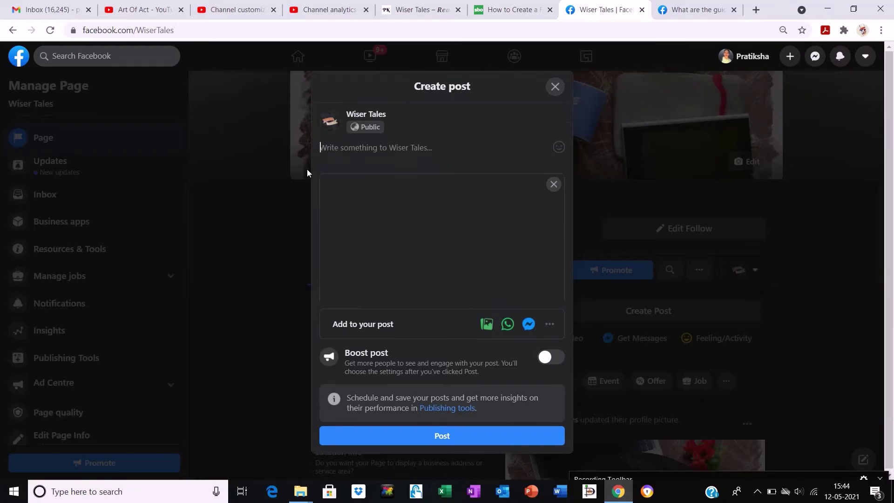
click(554, 184)
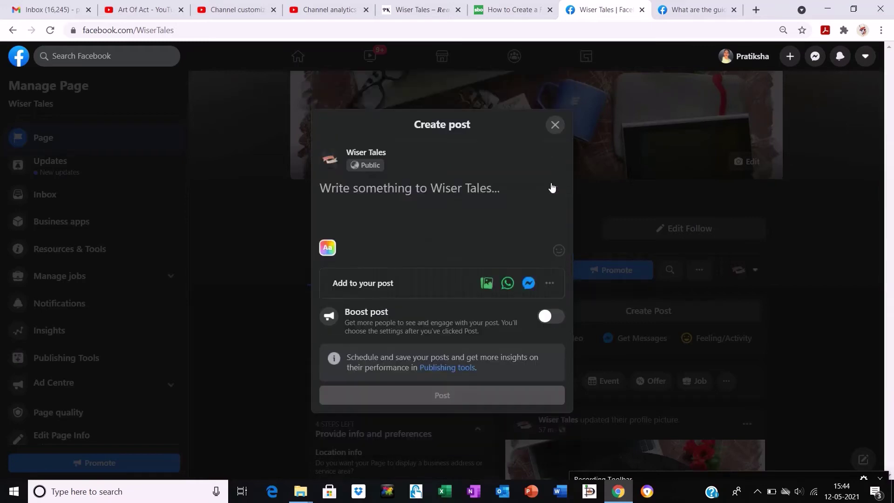
Go to the Blog page of the Wiser Tales WordPress site and copy the introductory text of "First Ever Posting...".
click(400, 13)
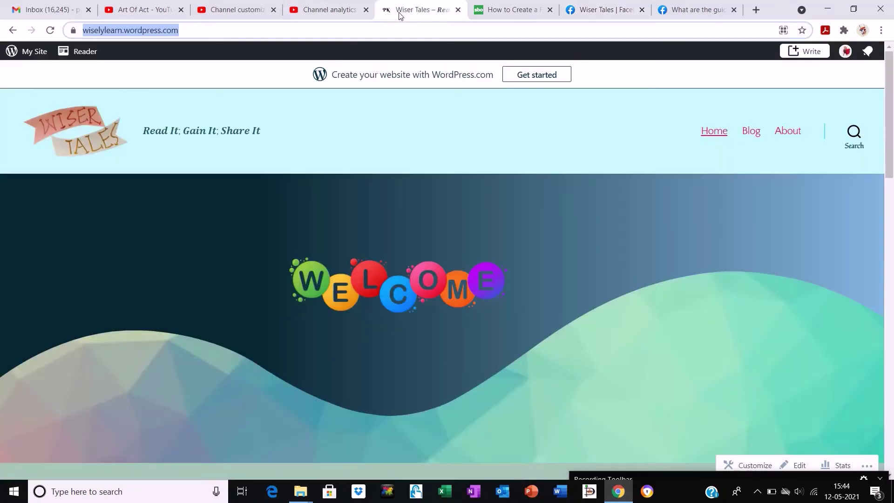
click(751, 134)
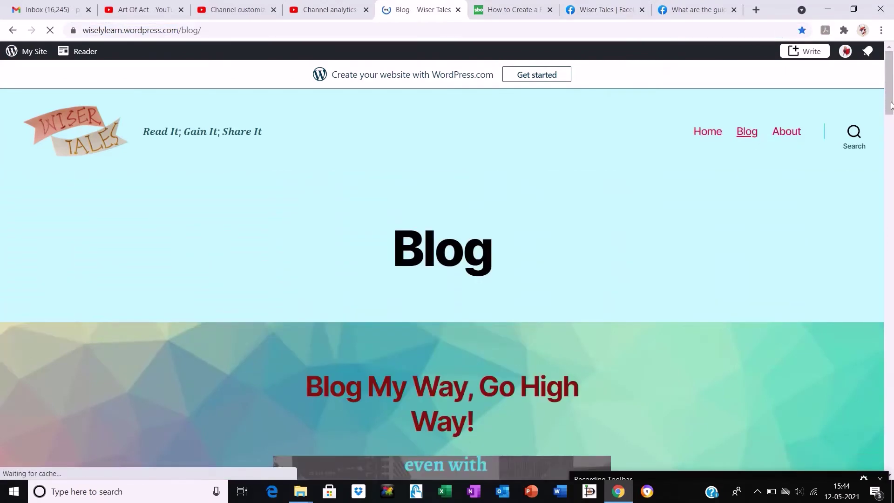
drag(891, 105, 892, 410)
click(890, 377)
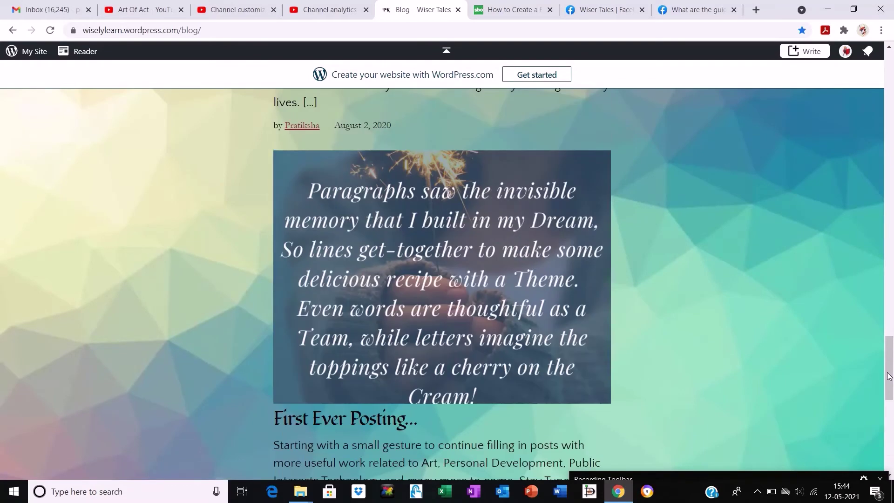
scroll(457, 296, down, 3)
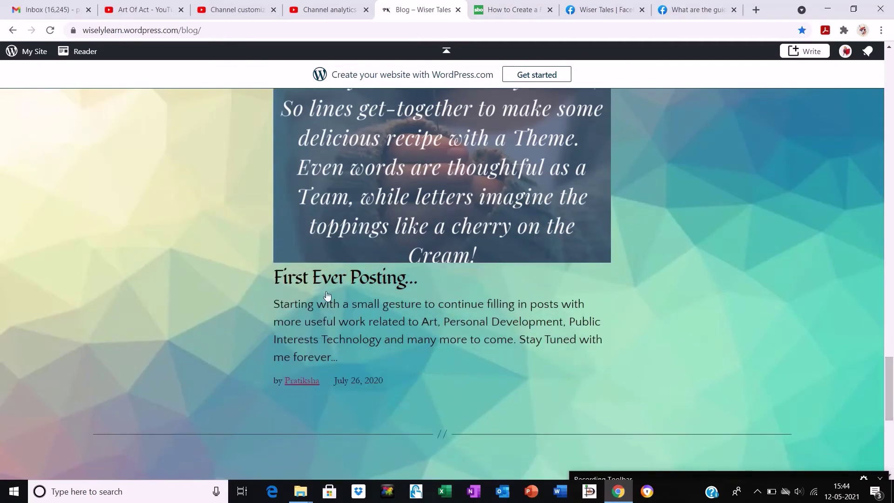
drag(273, 305, 350, 357)
key(ctrl+c)
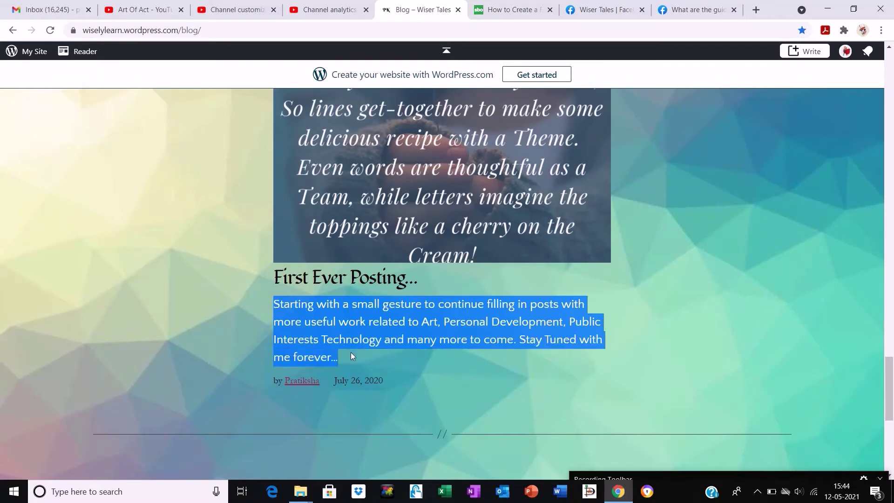
Paste the copied blog text into the Facebook post and add a comma after "Public Interests".
click(600, 10)
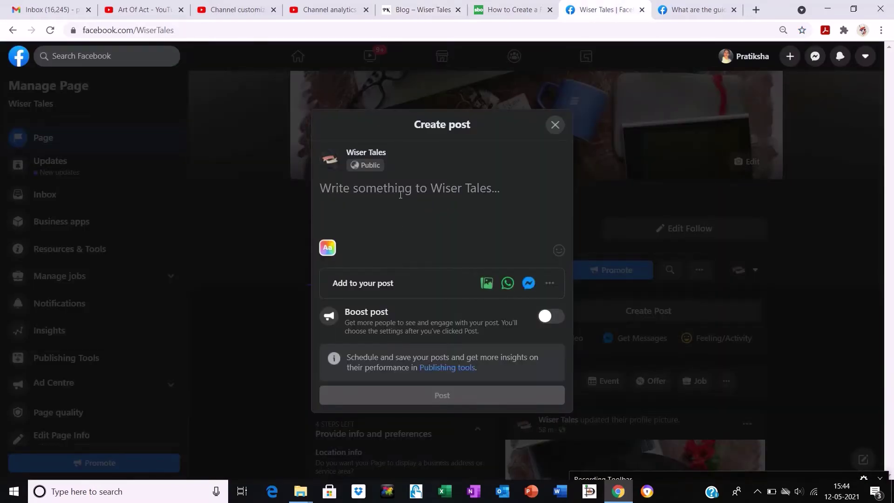
key(ctrl+v)
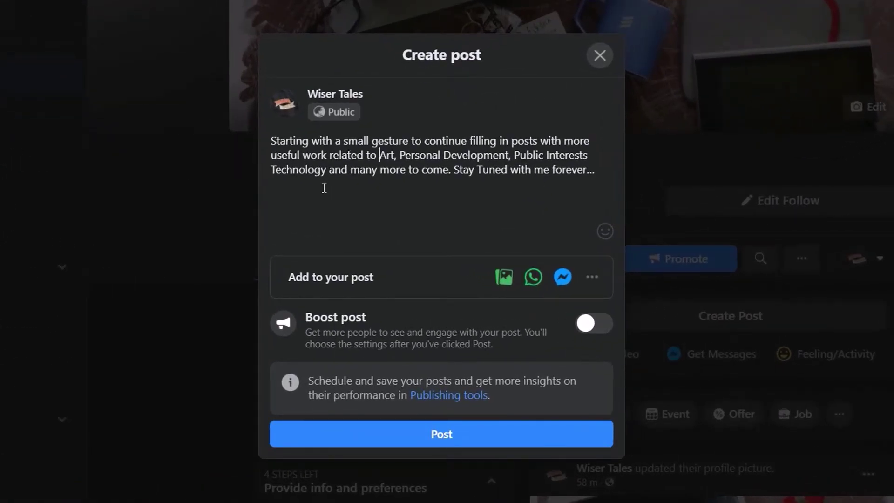
click(379, 155)
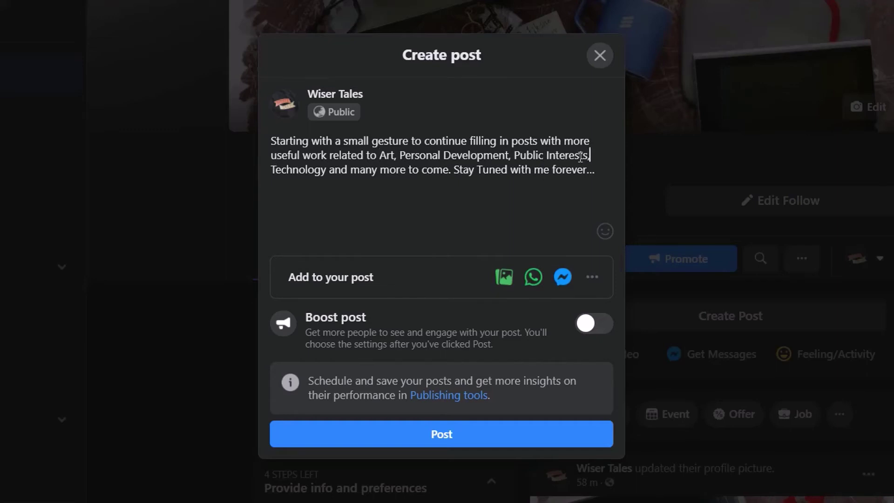
Attach the Quote1 image to the post.
click(501, 282)
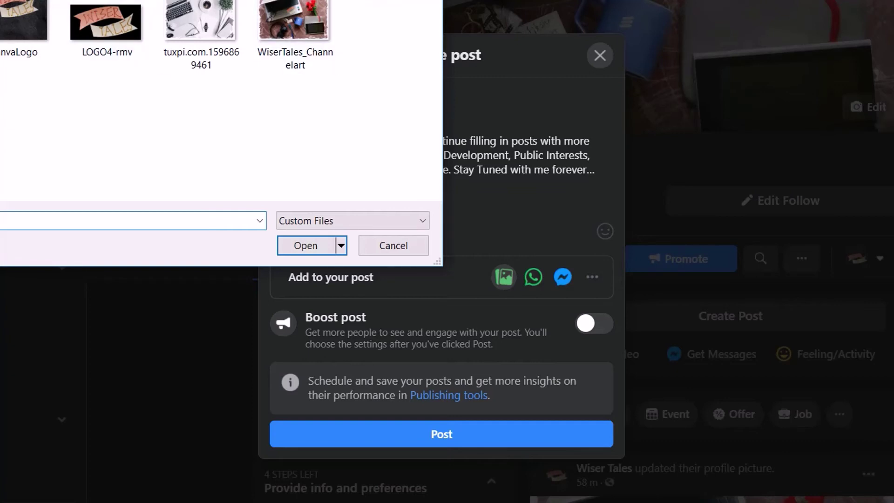
scroll(427, 13, up, 10)
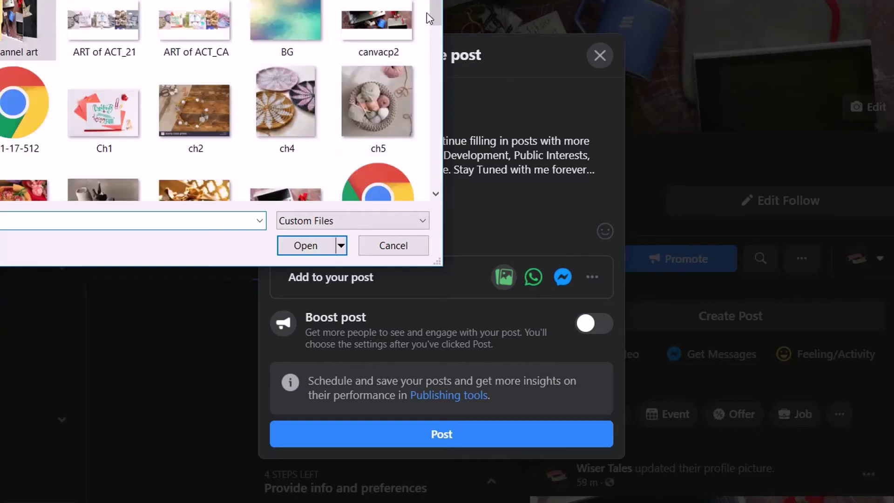
drag(438, 25, 435, 149)
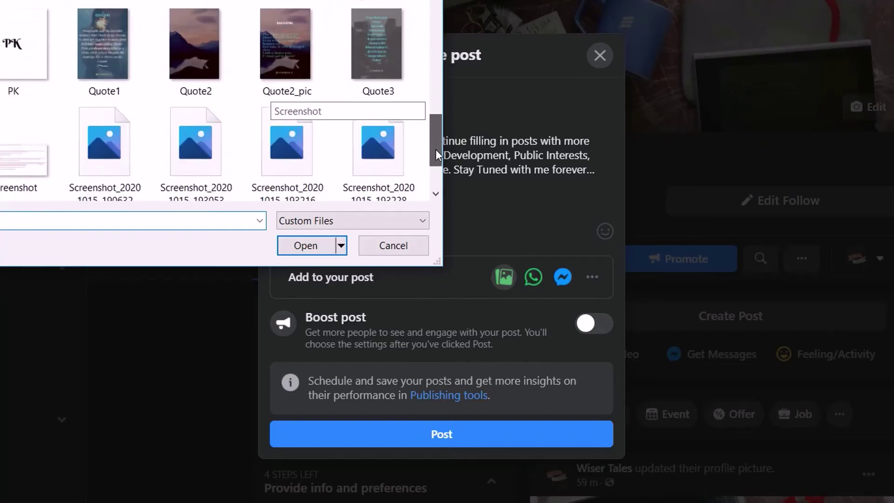
click(119, 66)
double_click(119, 66)
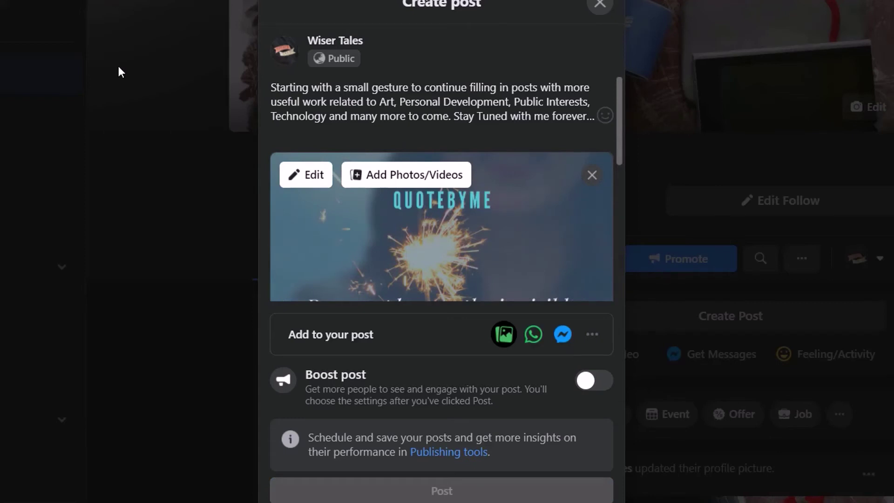
Check the attached image, enable Boost post, and publish the post.
drag(622, 126, 624, 273)
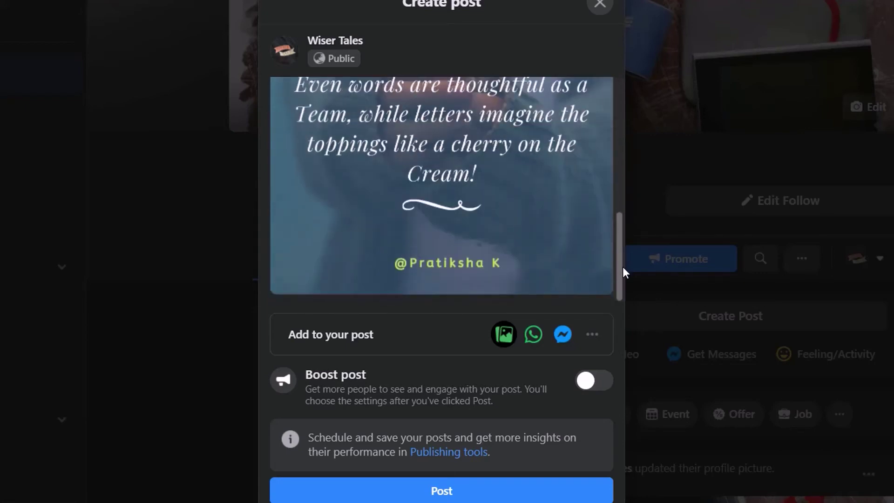
click(603, 383)
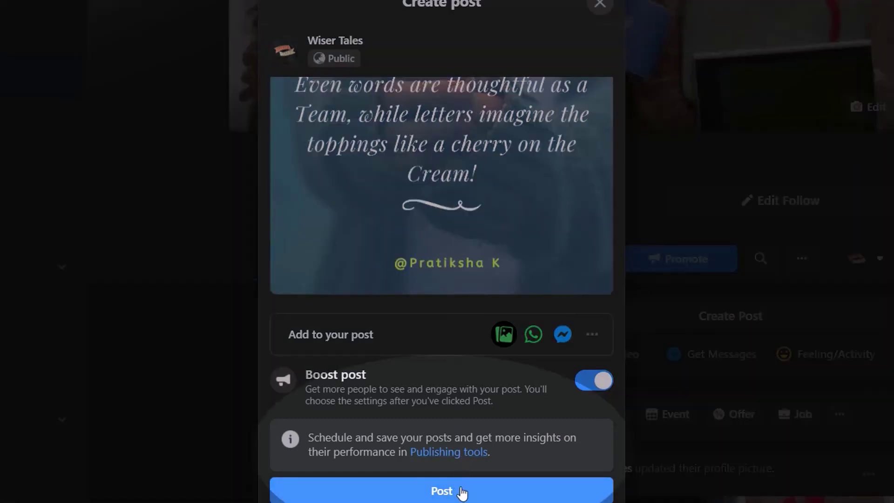
click(462, 492)
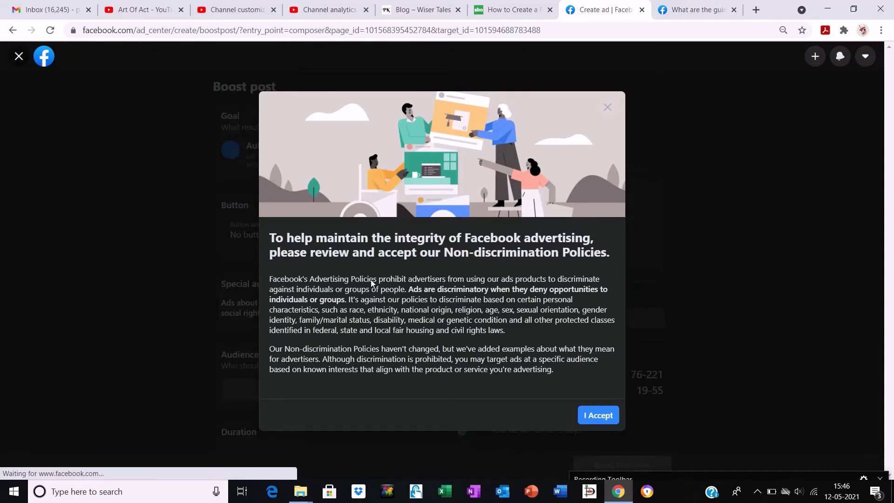
Accept the Non-discrimination Policies and review the boost settings from the button label options to the payment method.
click(593, 419)
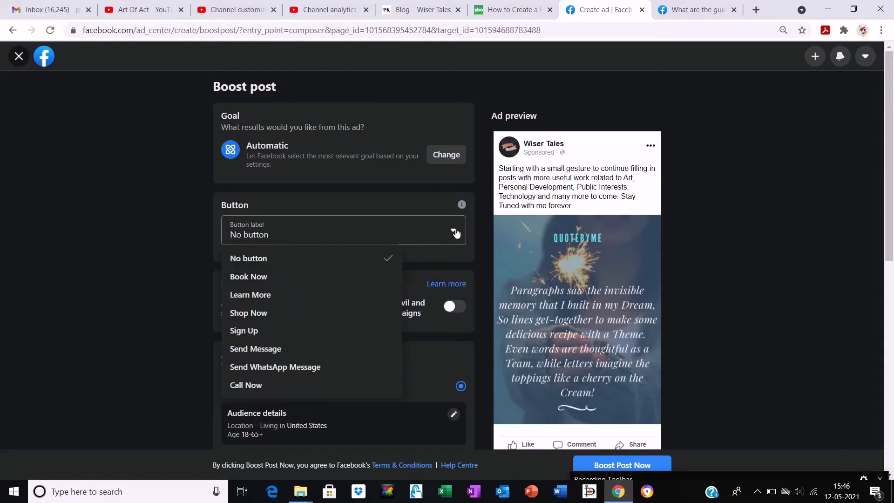
click(782, 185)
drag(891, 159, 893, 236)
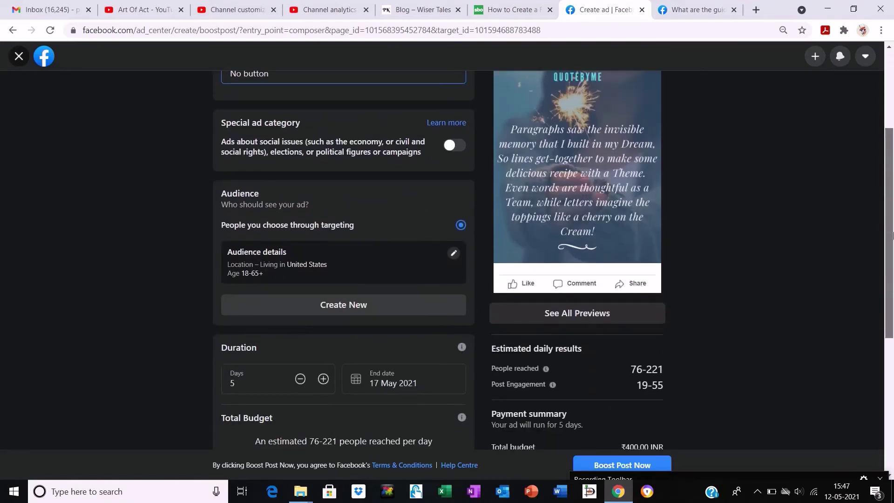
drag(892, 236, 892, 300)
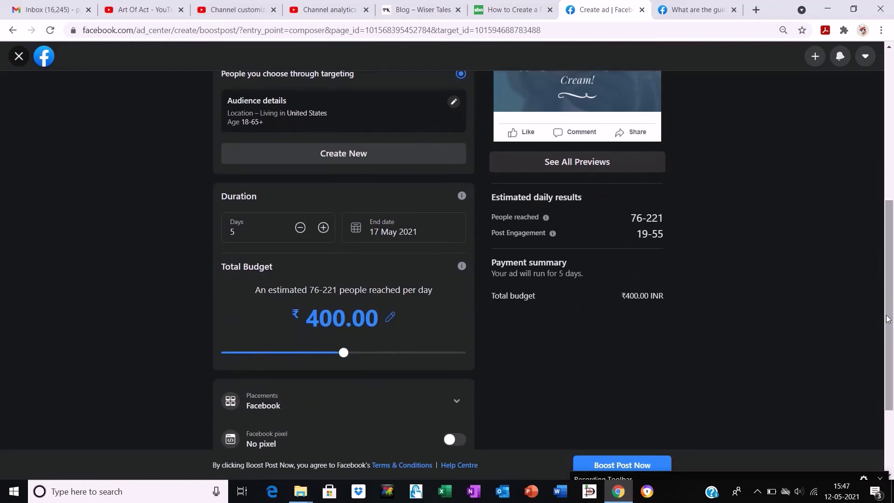
drag(888, 319, 892, 380)
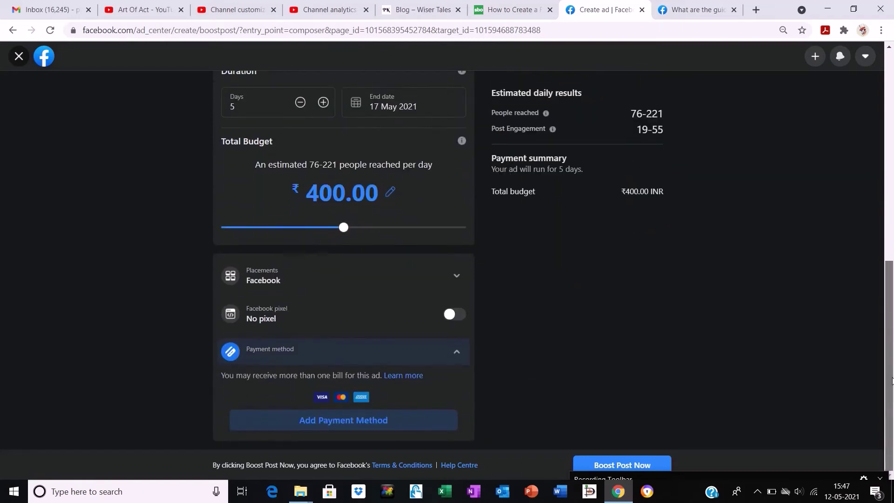
Leave the boost setup, discarding its changes, and reload the Wiser Tales Page.
click(19, 57)
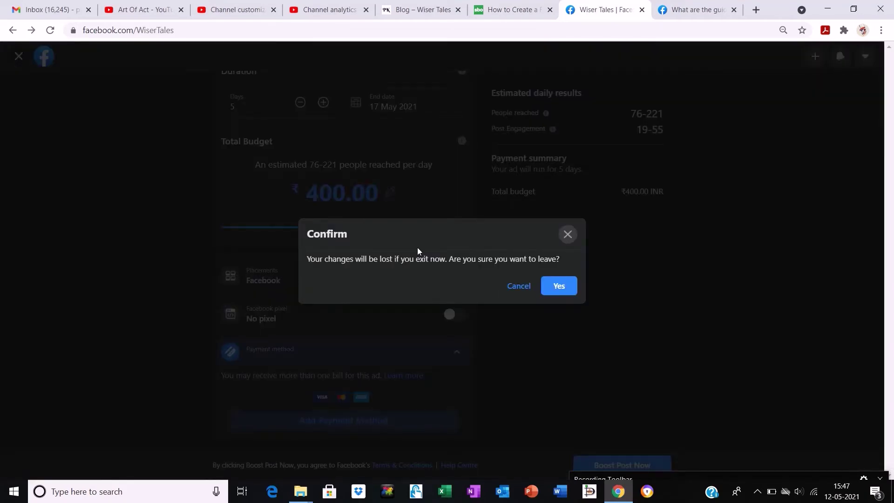
click(563, 289)
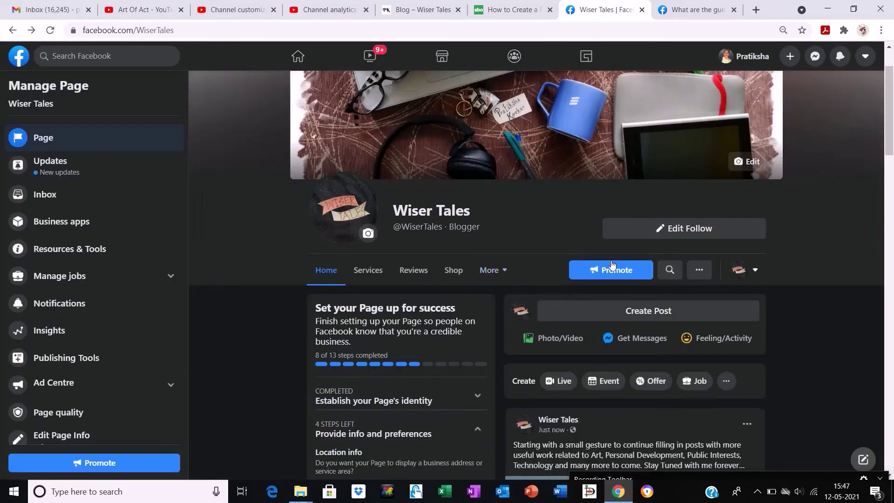
click(49, 30)
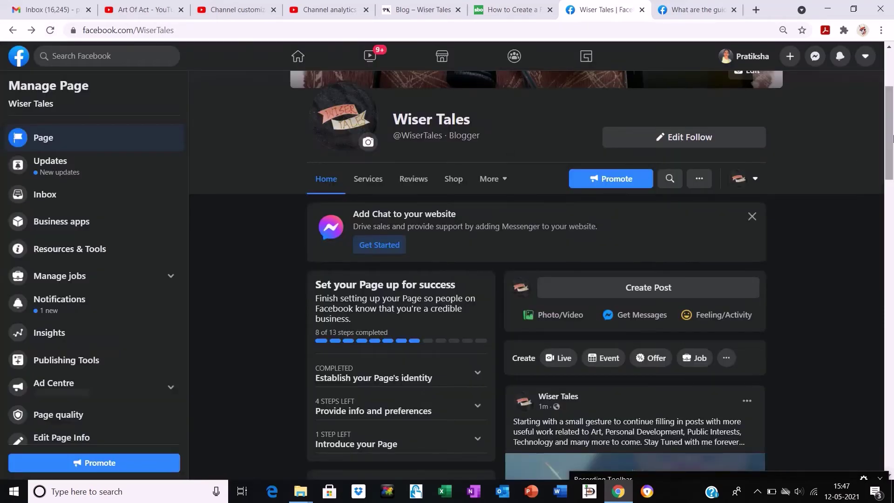
Like the newly published quote post on the Page as Wiser Tales.
drag(892, 138, 892, 181)
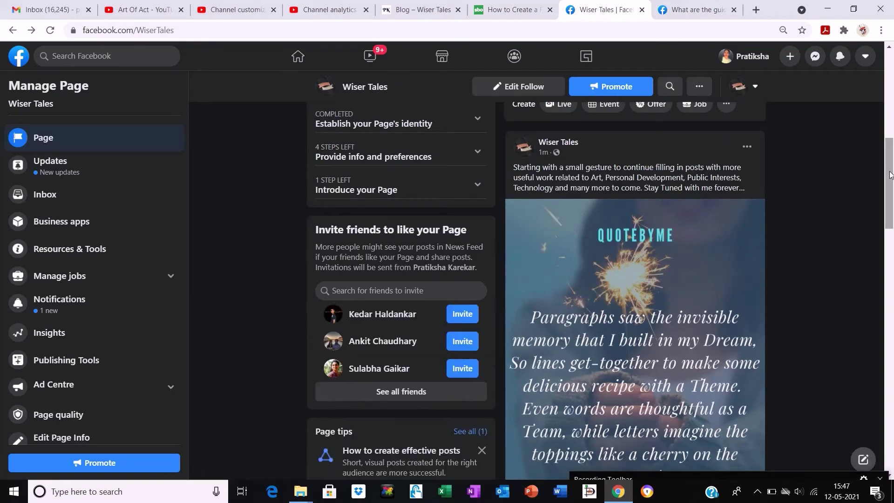
drag(893, 181, 893, 218)
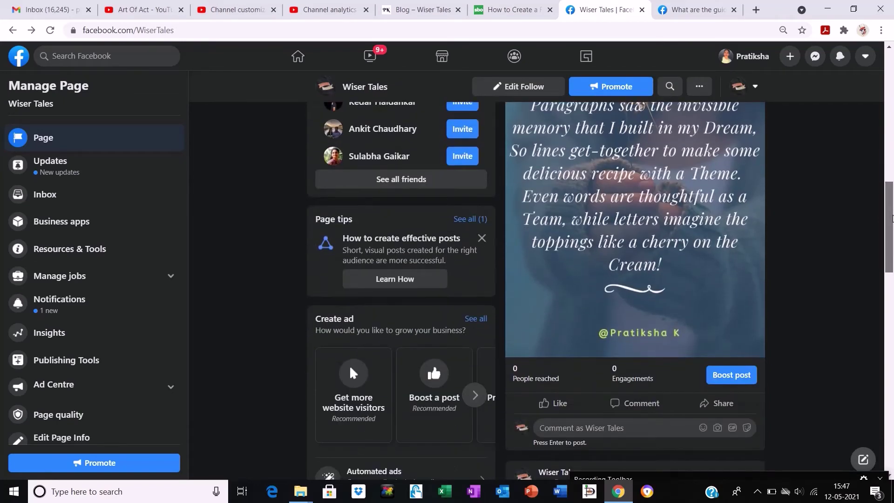
scroll(606, 210, down, 2)
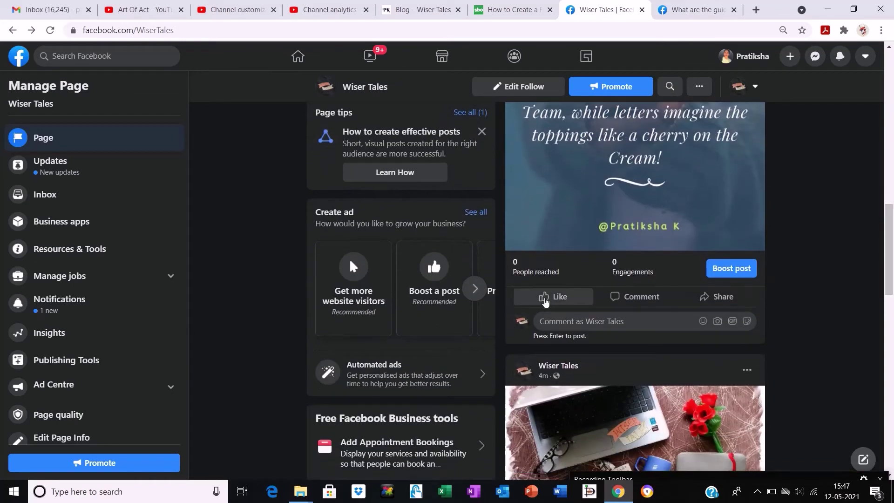
click(546, 298)
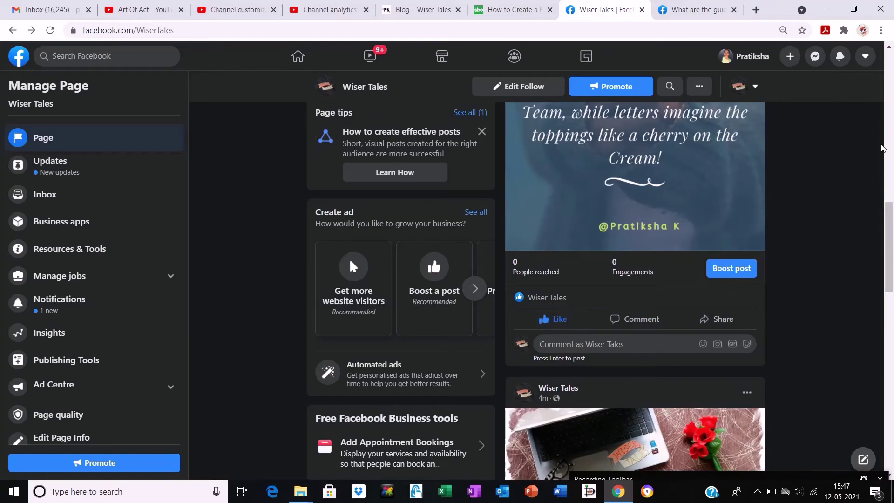
drag(892, 247, 892, 149)
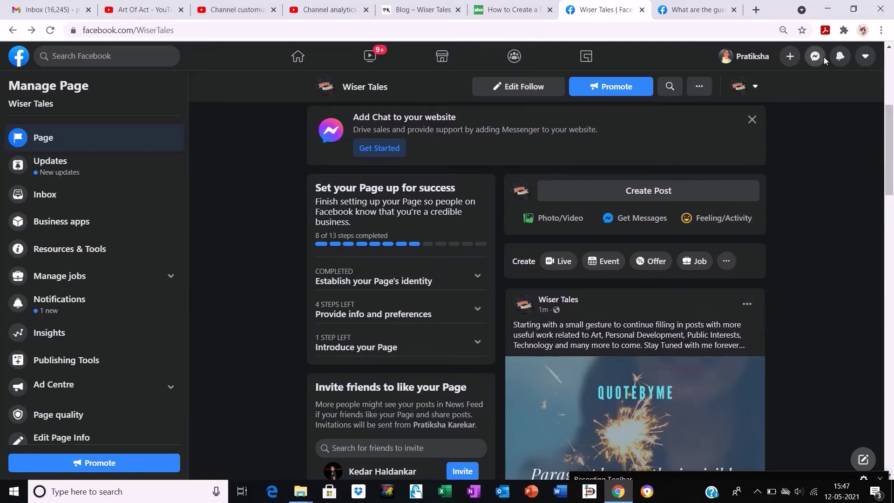
Minimise the browser window and refresh the Windows desktop.
click(828, 9)
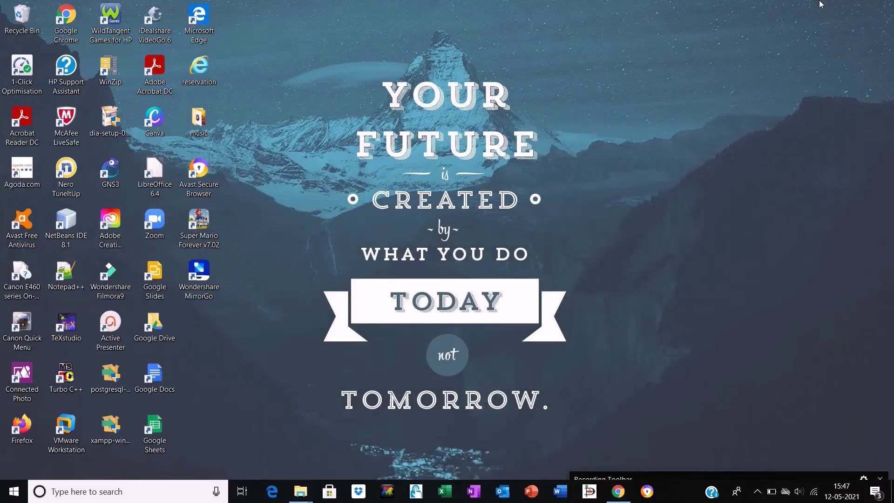
right_click(632, 238)
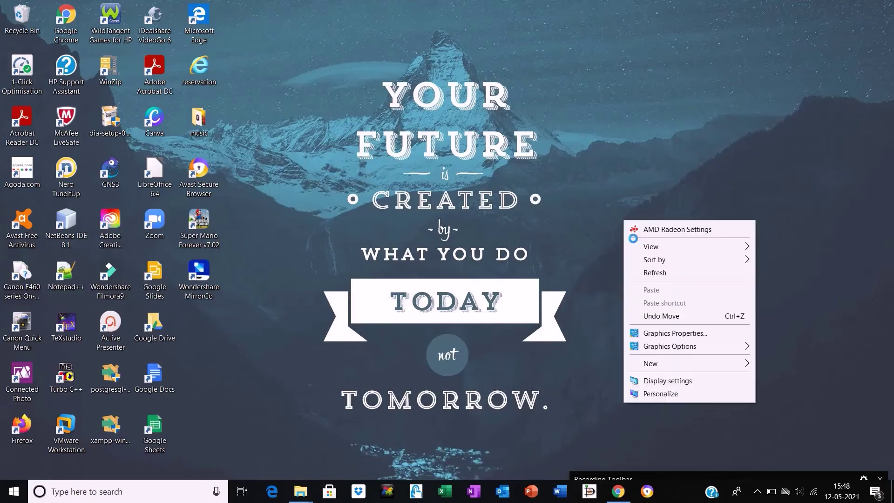
click(645, 275)
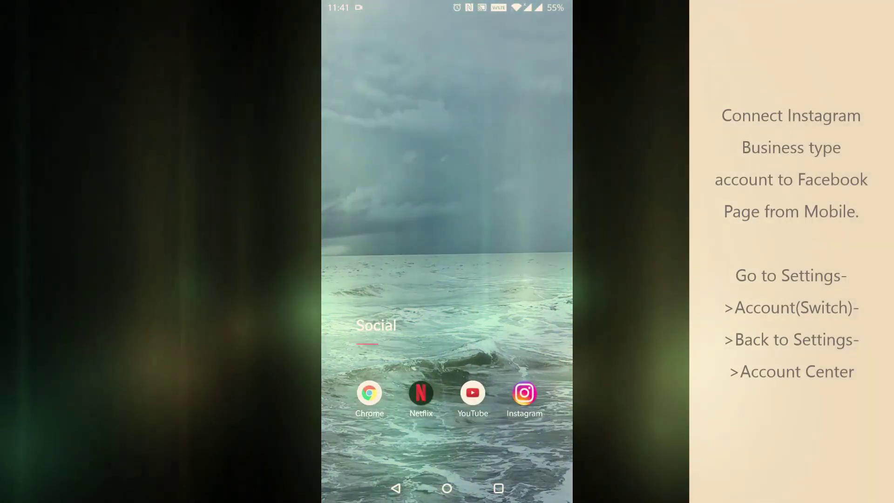
Switch to Instagram on the phone and open the settings of the wiser_tales account.
click(524, 393)
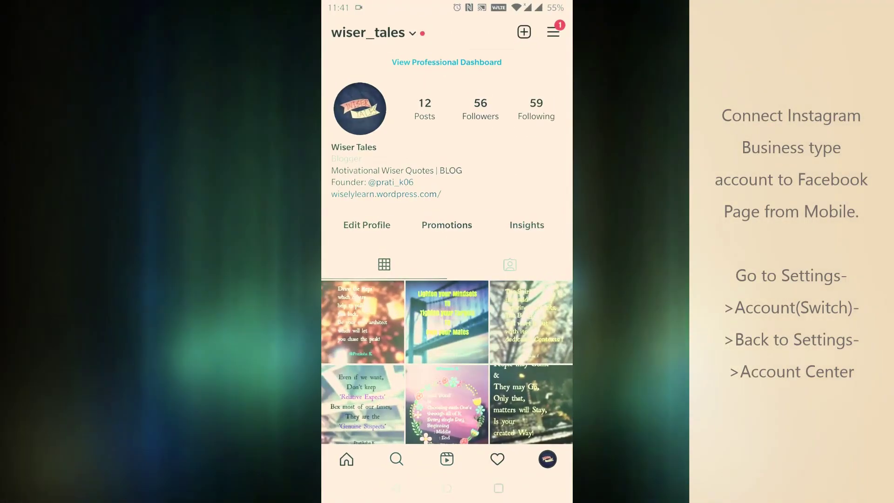
drag(447, 140, 447, 201)
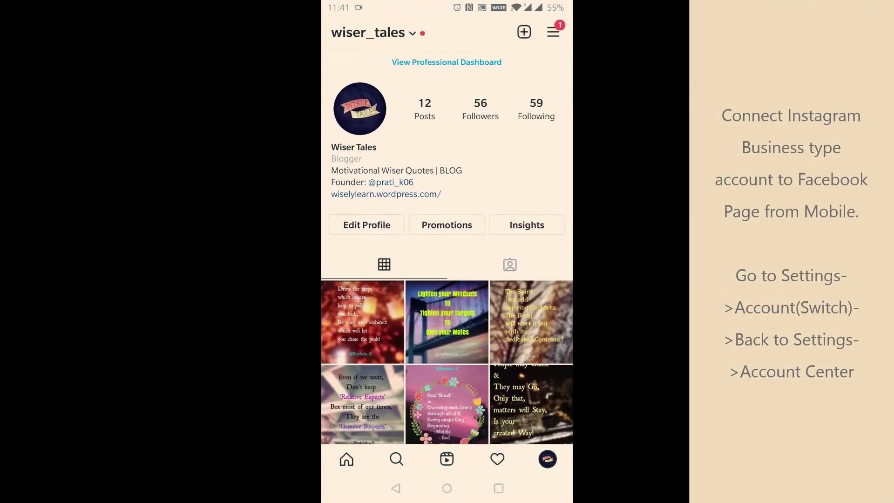
click(553, 31)
click(447, 459)
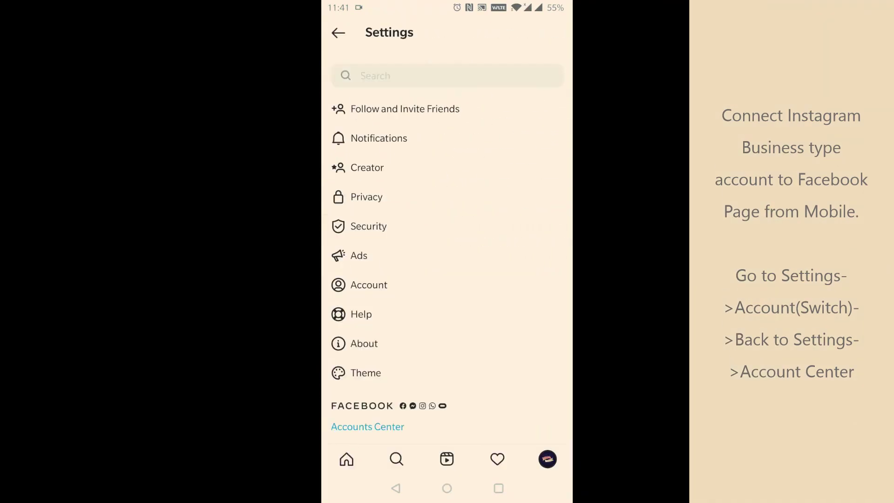
scroll(447, 242, down, 5)
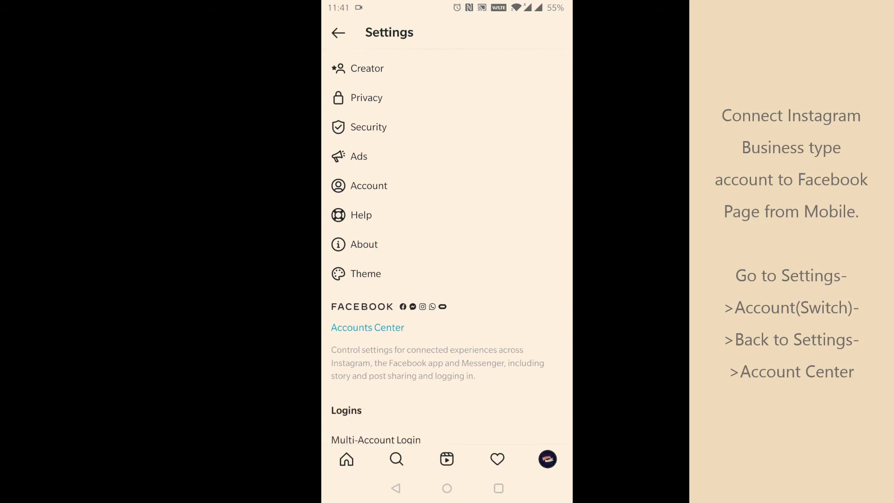
scroll(447, 242, up, 5)
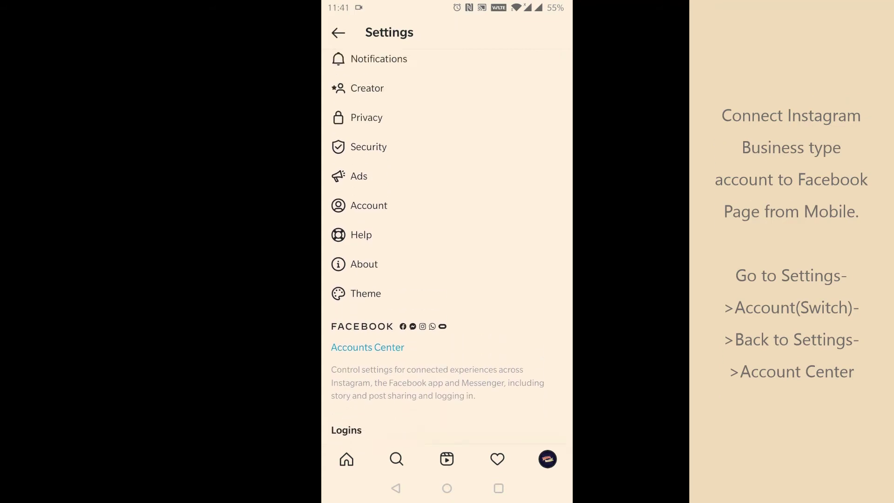
Change the Instagram account type to a Business Account in the account settings and confirm the switch.
click(369, 285)
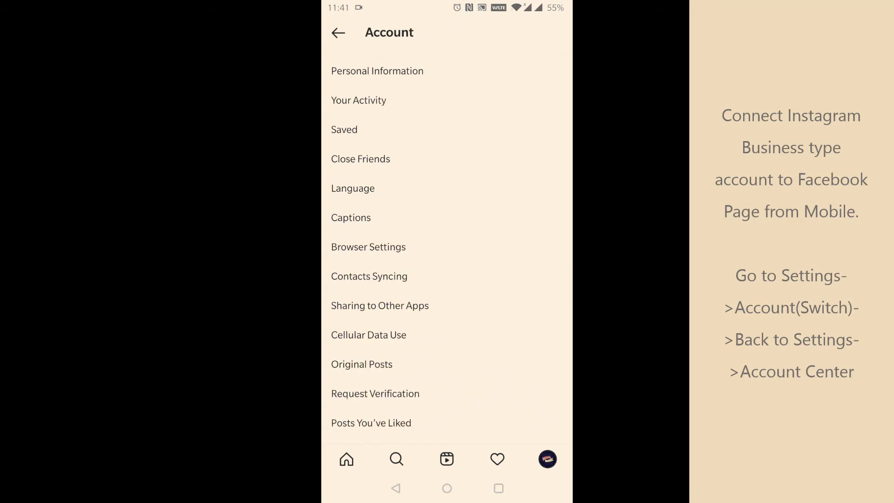
scroll(447, 247, down, 3)
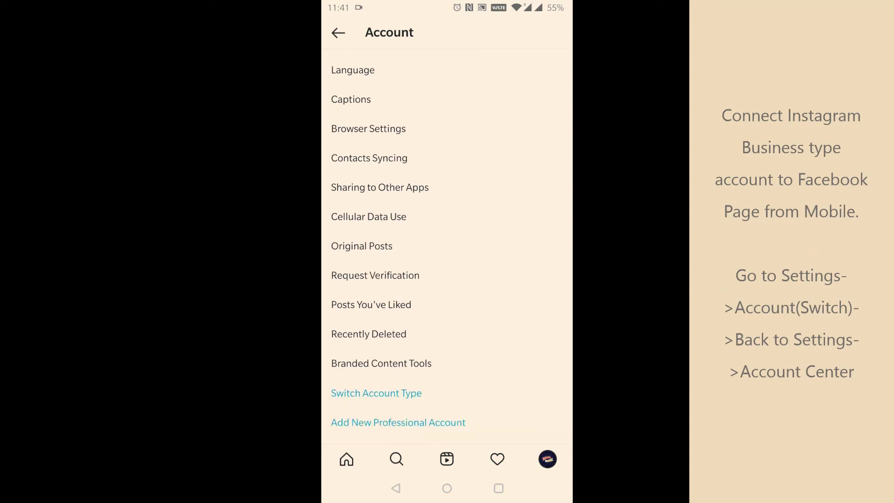
click(377, 393)
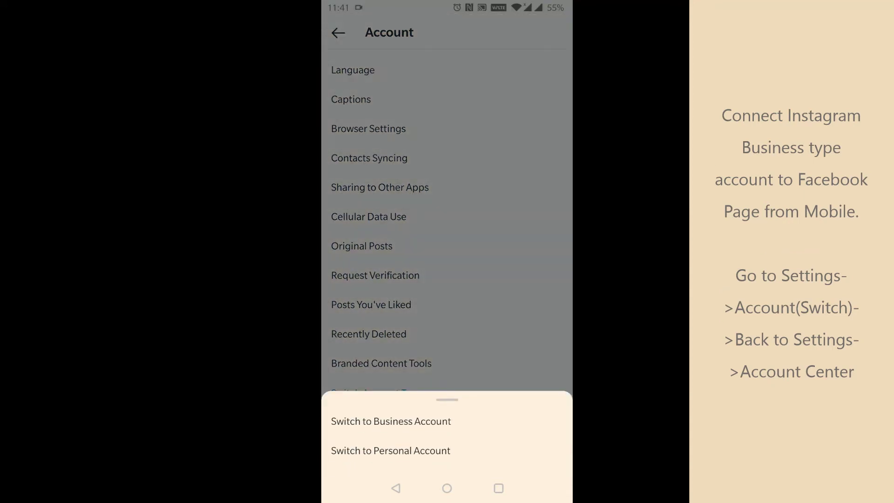
click(391, 421)
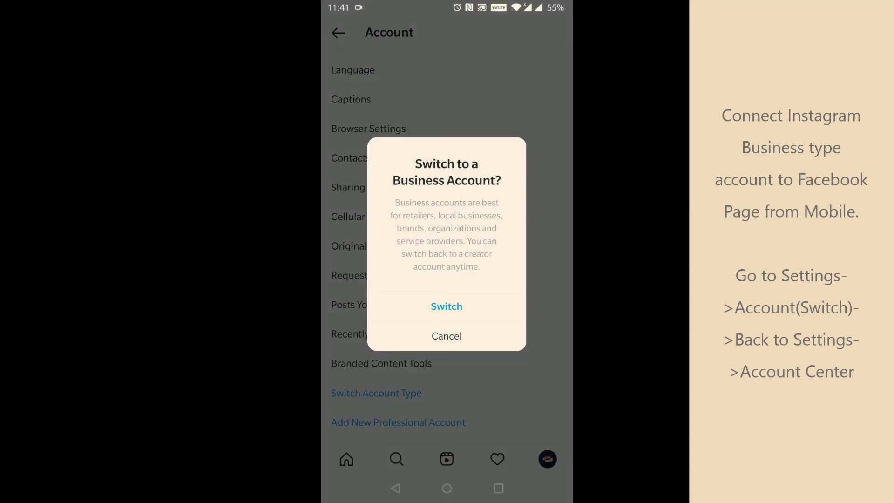
click(447, 307)
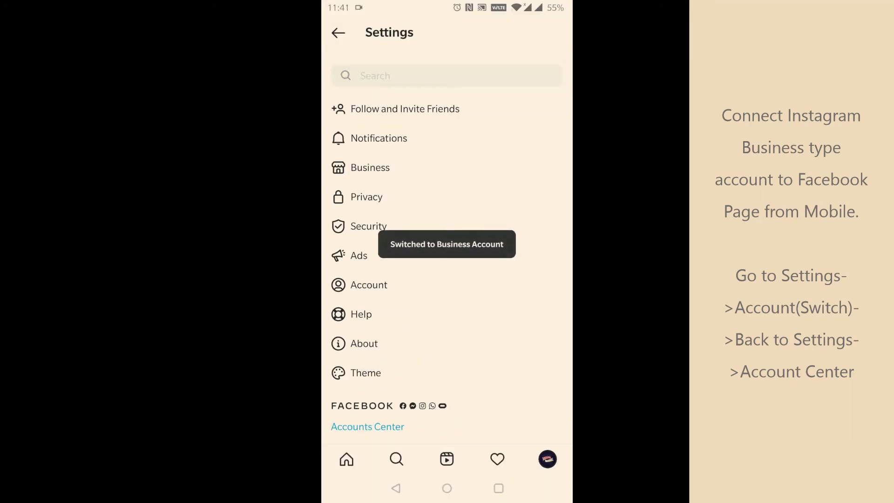
Set up Accounts Center with the Facebook account and wiser_tales, accepting the removal of the other Instagram account.
click(368, 427)
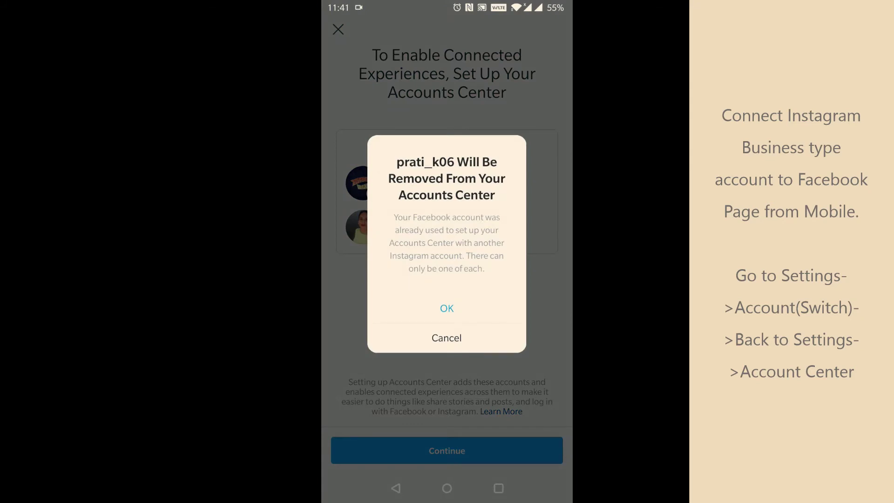
click(514, 314)
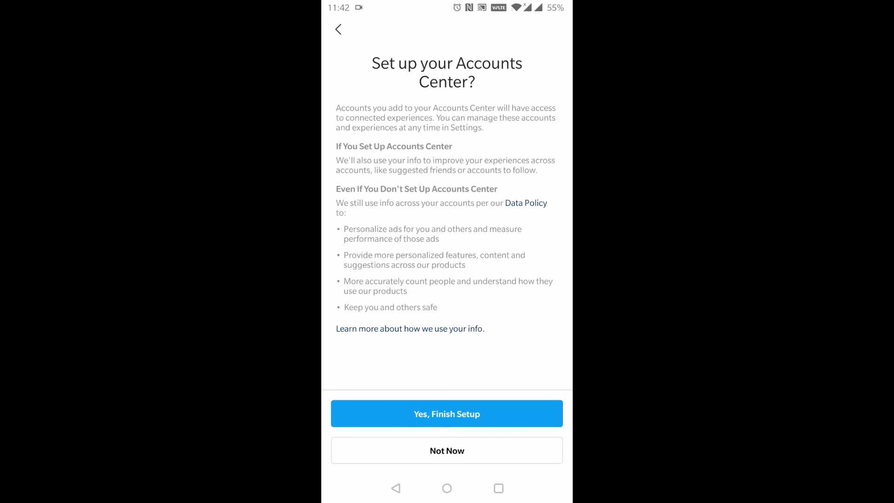
click(446, 414)
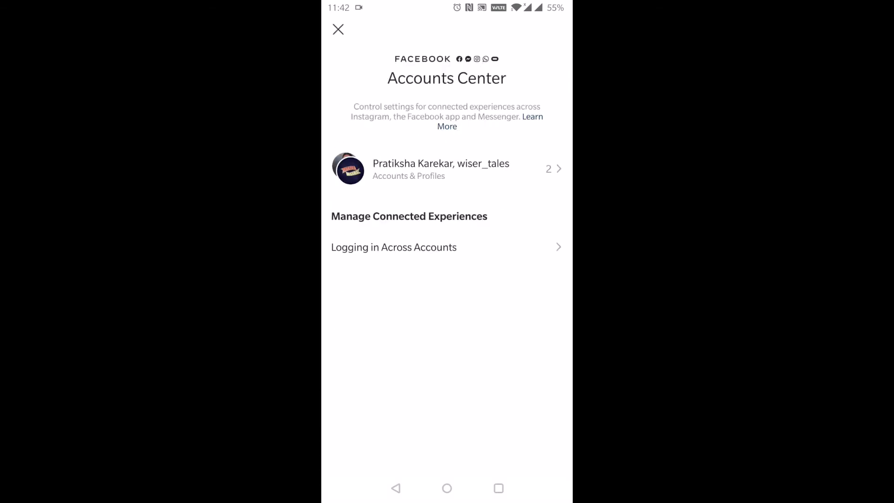
Check the accounts and profiles linked in Accounts Center and the Instagram accounts available in the profile's account switcher.
click(441, 168)
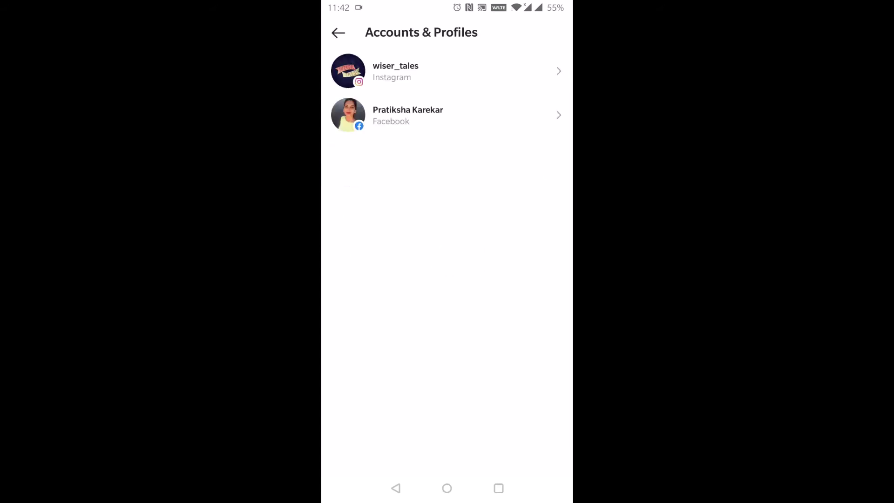
click(396, 488)
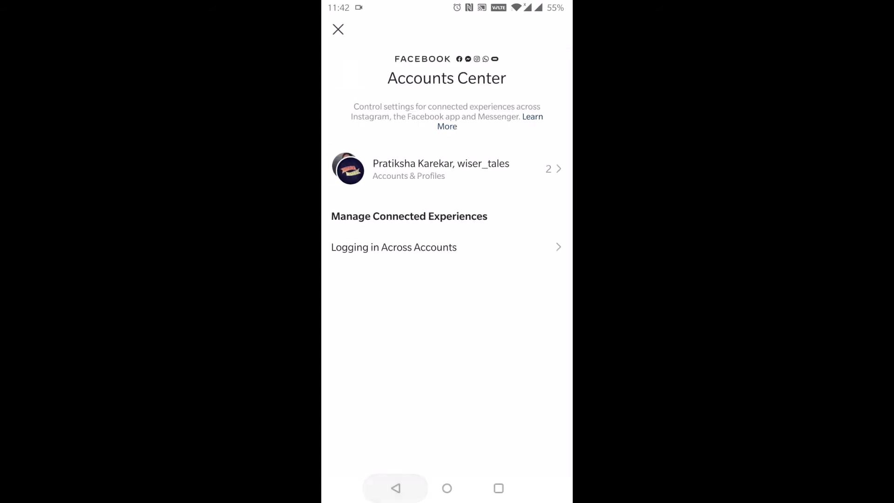
click(395, 488)
click(396, 488)
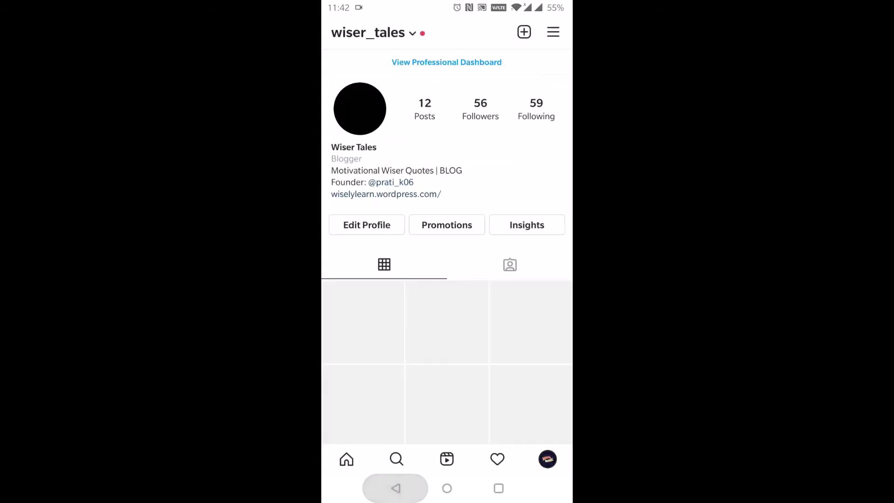
click(372, 33)
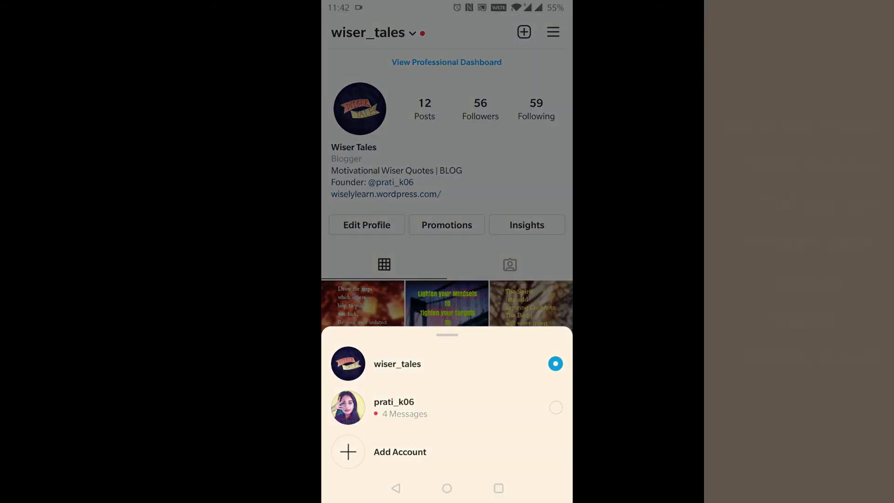
click(396, 488)
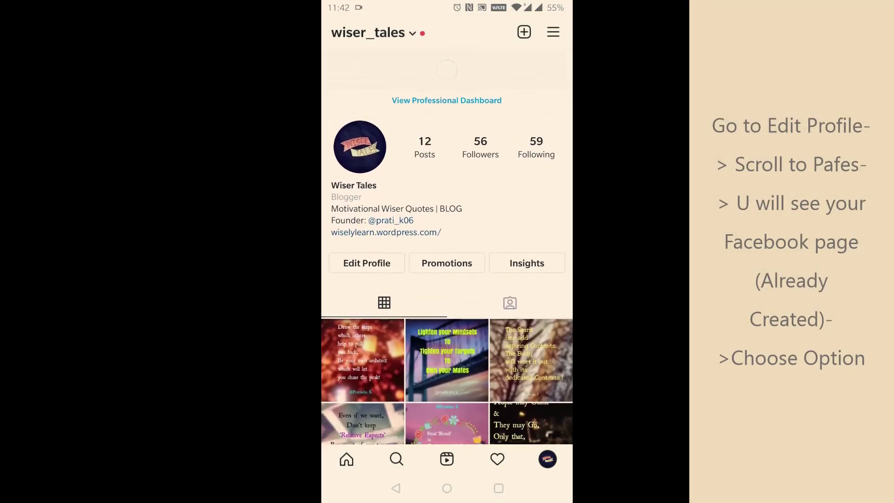
Open profile editing for the wiser_tales account and connect an existing Facebook Page under Public Business Information.
click(366, 225)
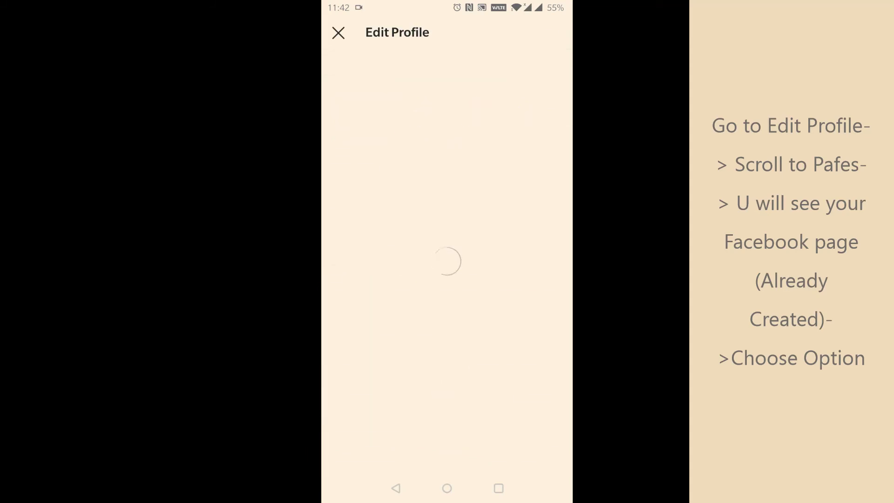
scroll(447, 279, down, 2)
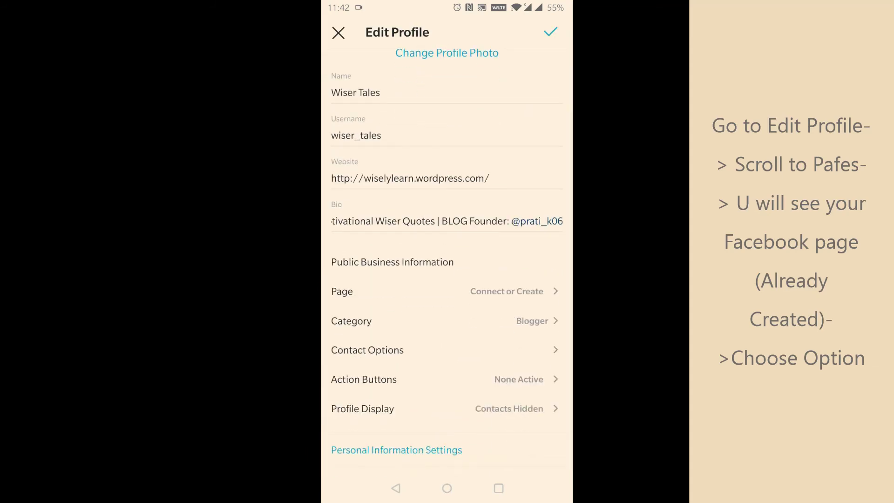
scroll(447, 279, up, 2)
scroll(447, 279, down, 2)
click(506, 291)
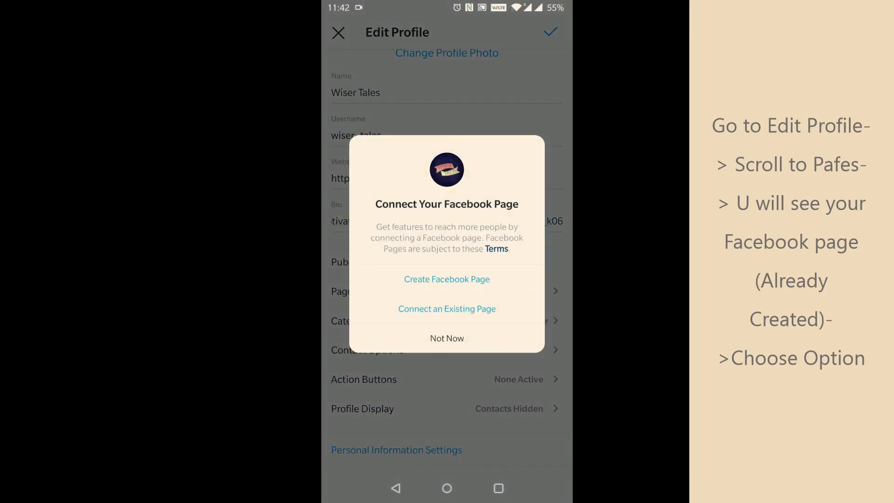
click(447, 309)
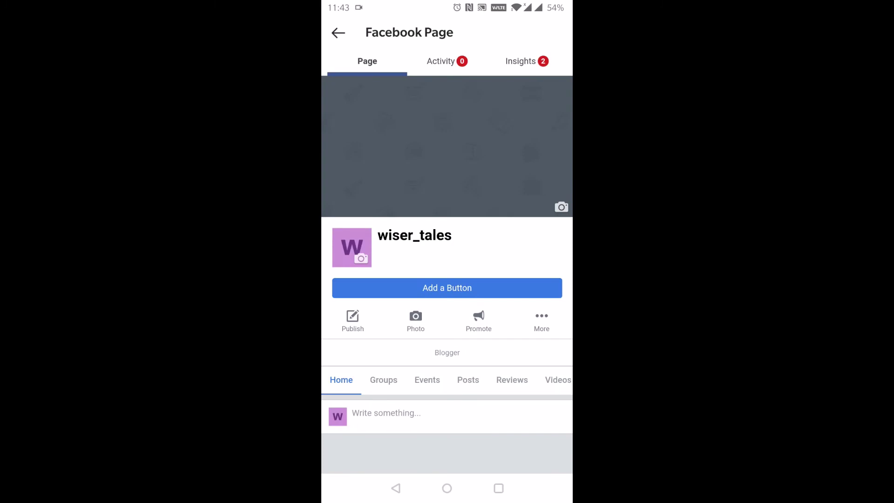
key(Escape)
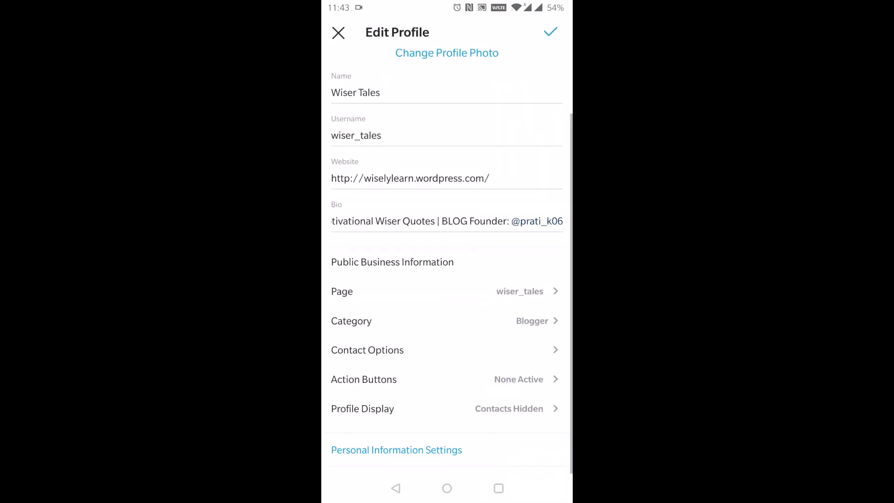
click(447, 291)
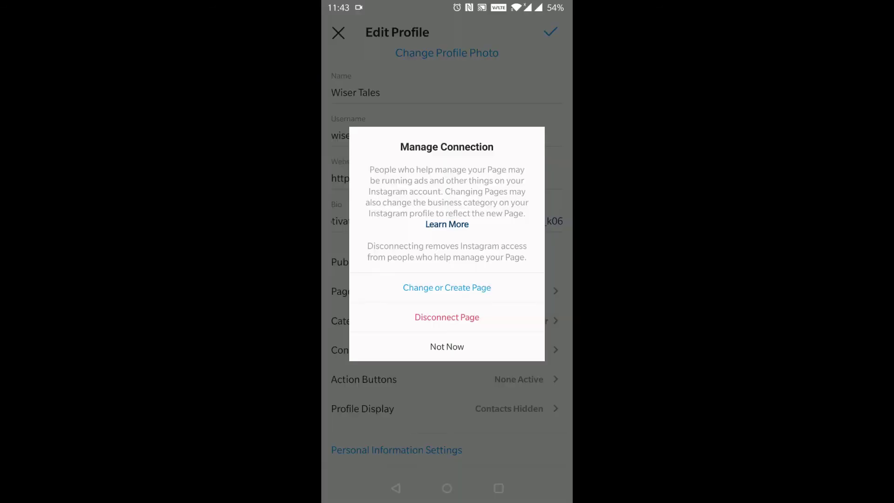
key(Escape)
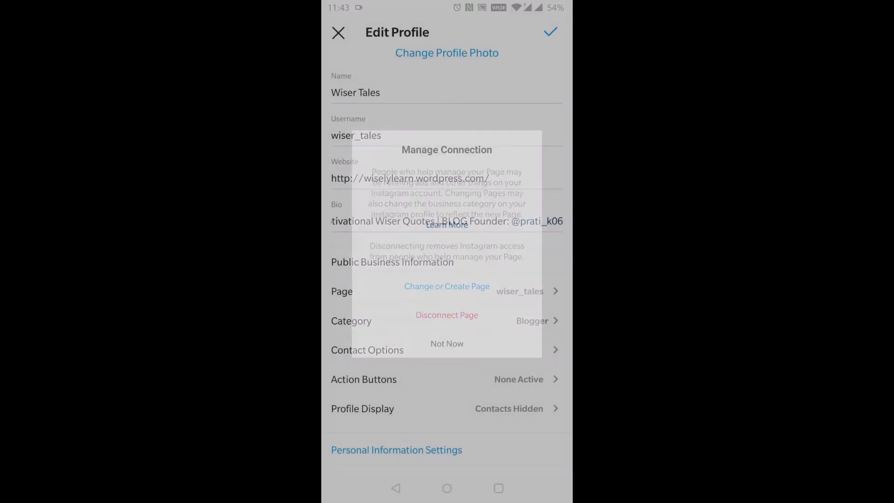
scroll(447, 233, up, 2)
scroll(447, 261, down, 1)
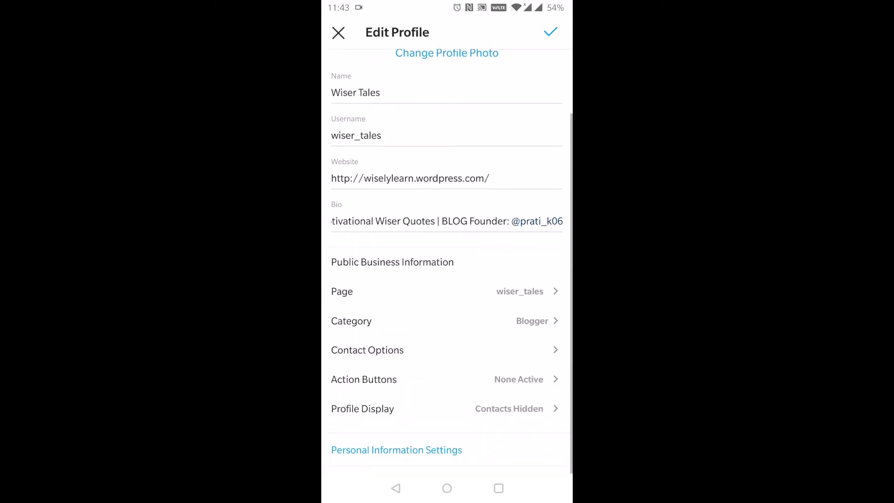
Change the connected Facebook Page to Wiser Tales, confirm the change, save the profile and leave Instagram.
click(447, 291)
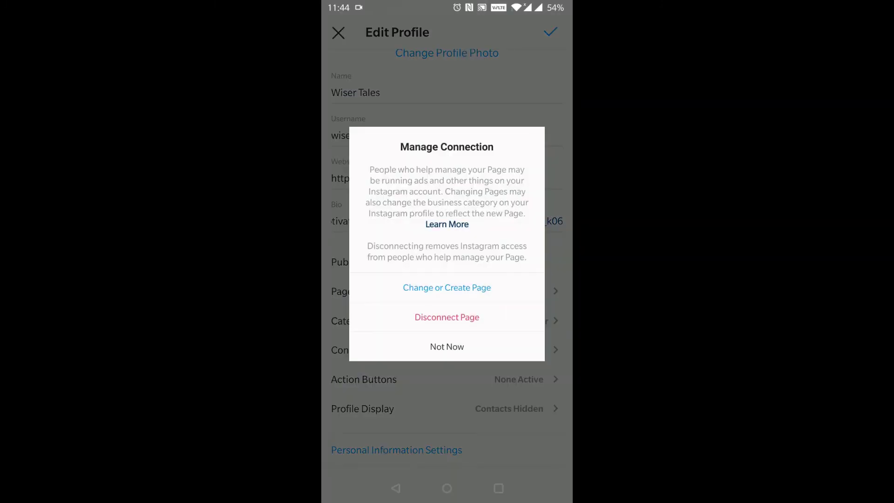
click(447, 288)
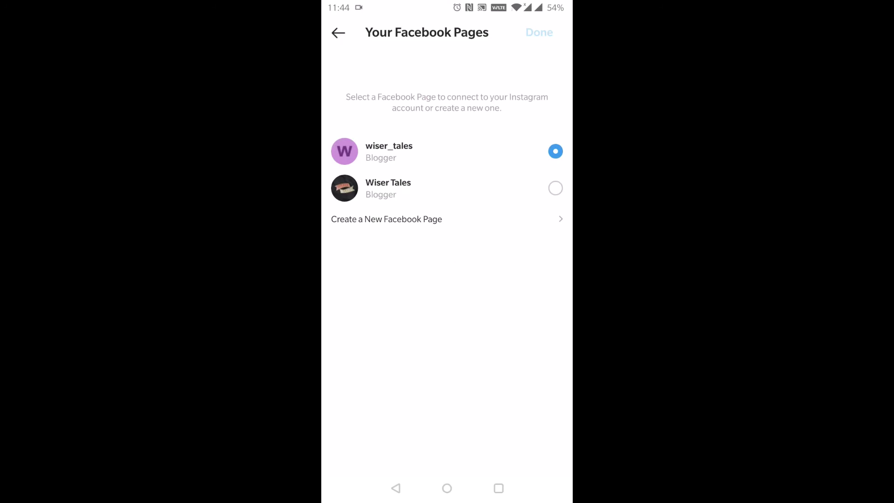
click(555, 188)
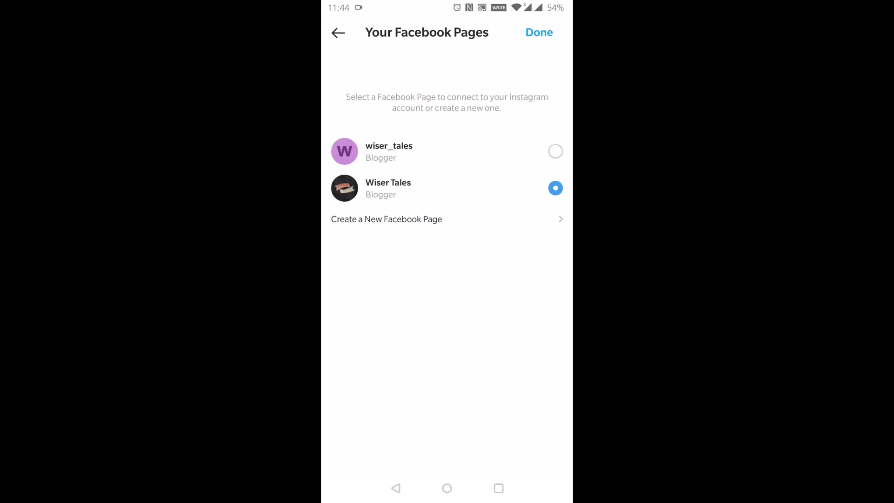
click(539, 32)
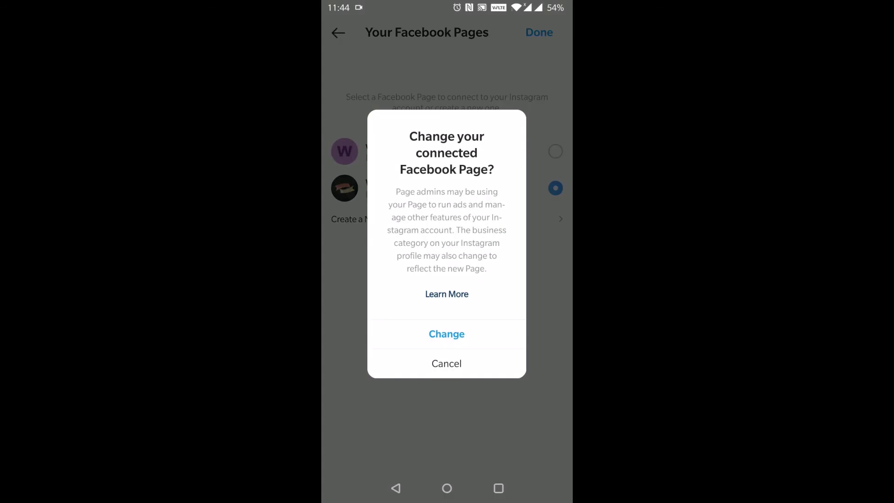
click(447, 334)
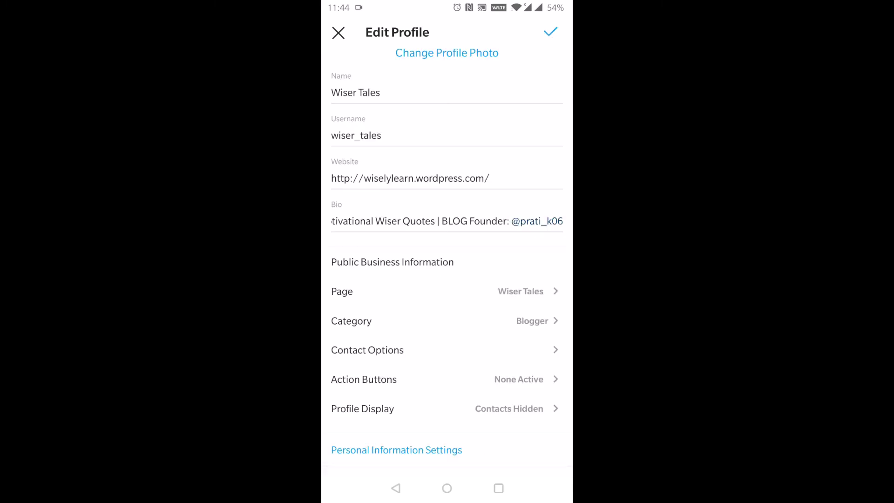
click(551, 32)
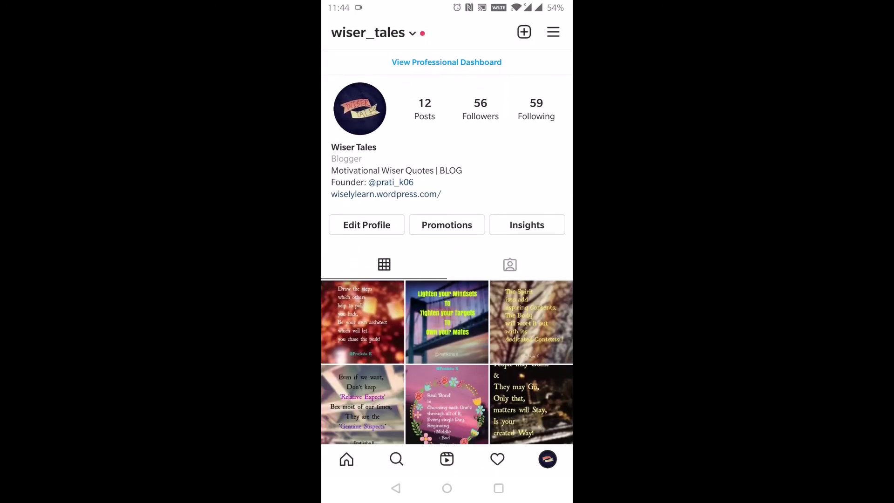
scroll(448, 251, down, 4)
scroll(447, 252, up, 3)
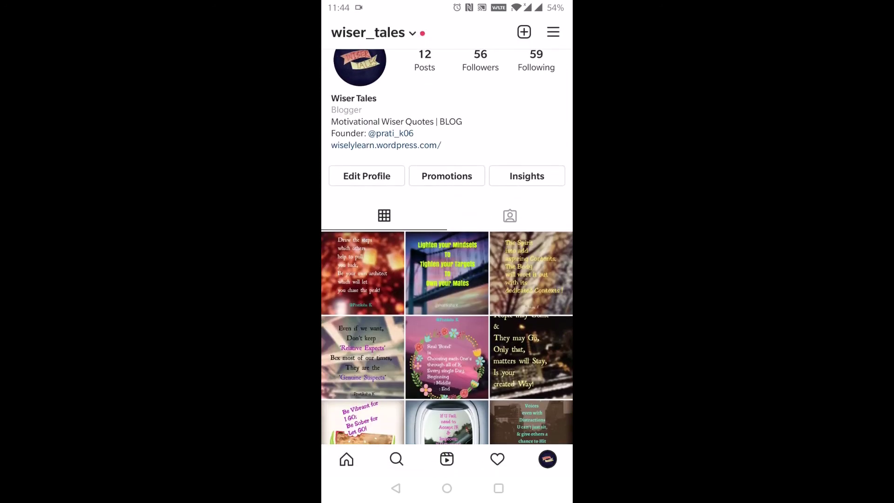
click(447, 488)
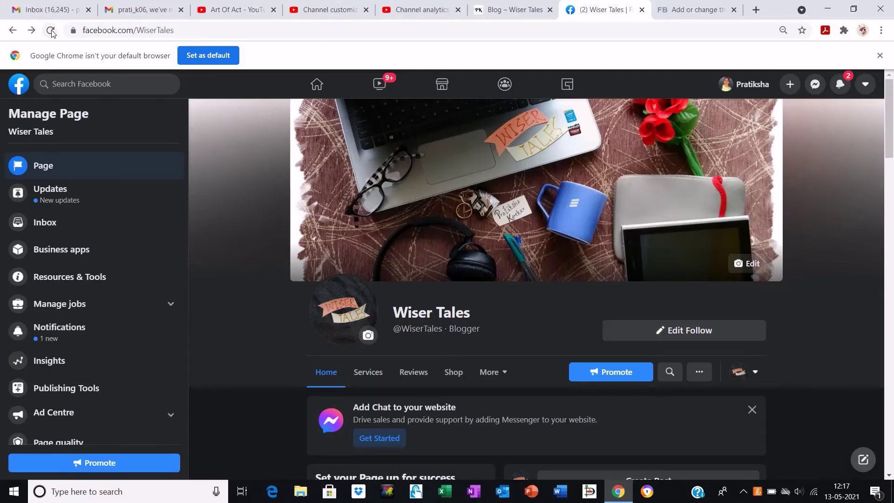
Switch to Facebook in the desktop browser, reload the Wiser Tales Page and open its Page settings.
click(51, 30)
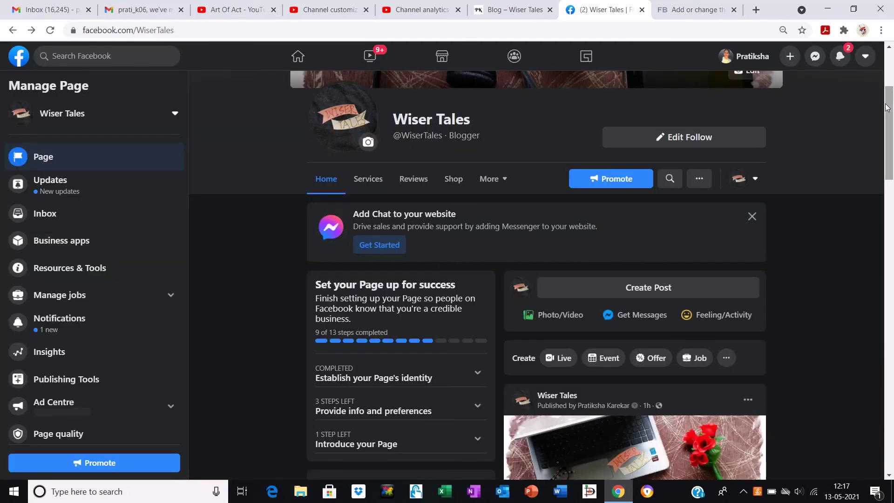
drag(887, 107, 886, 51)
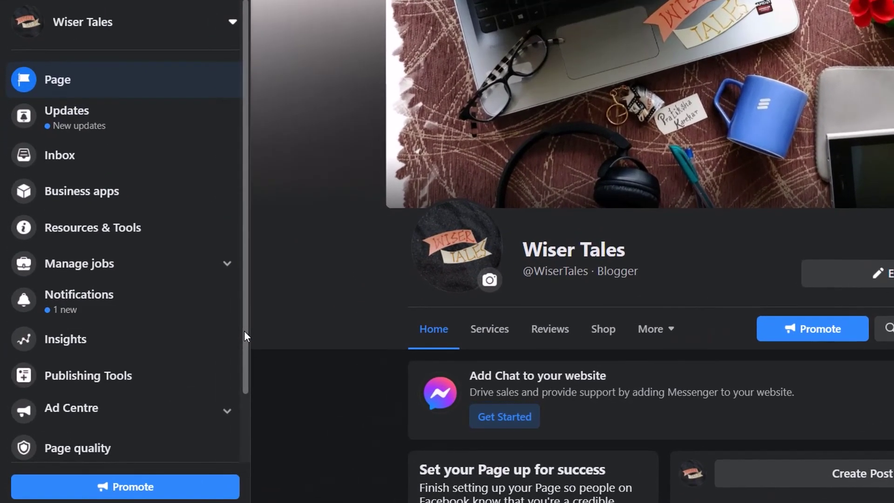
drag(206, 340, 209, 400)
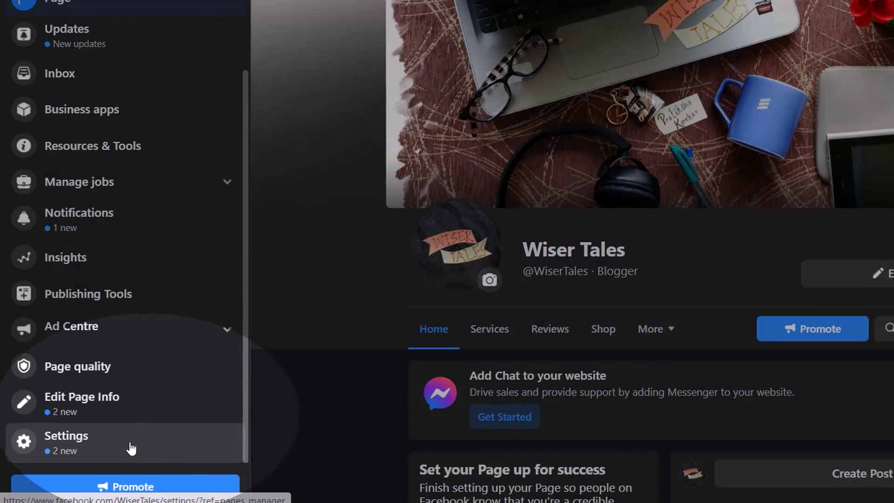
click(132, 448)
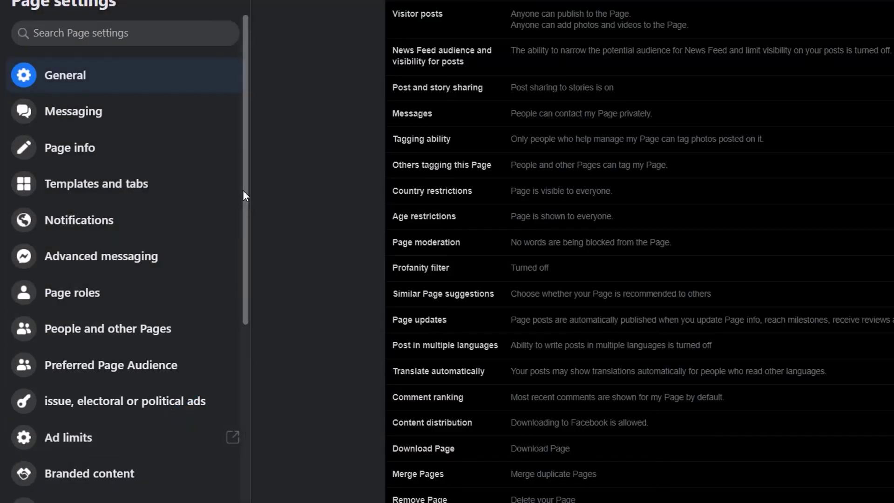
Check the Page owner and the existing admin in the Page roles settings.
drag(242, 190, 248, 241)
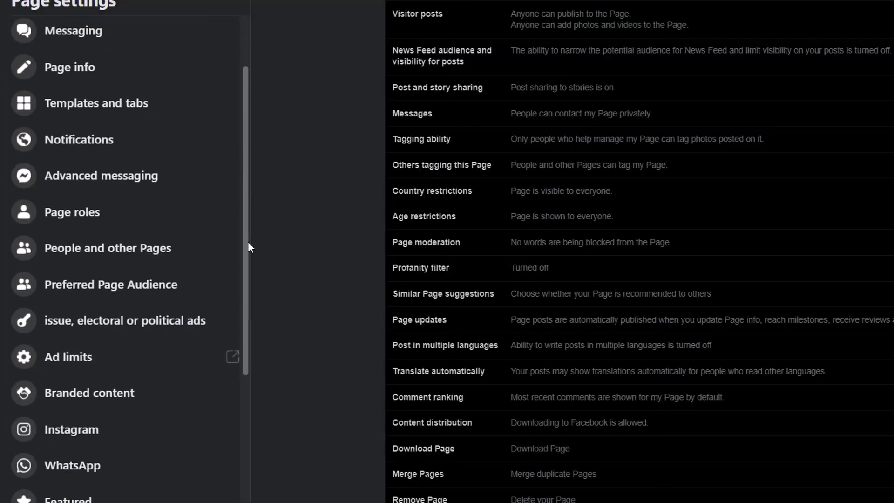
click(119, 214)
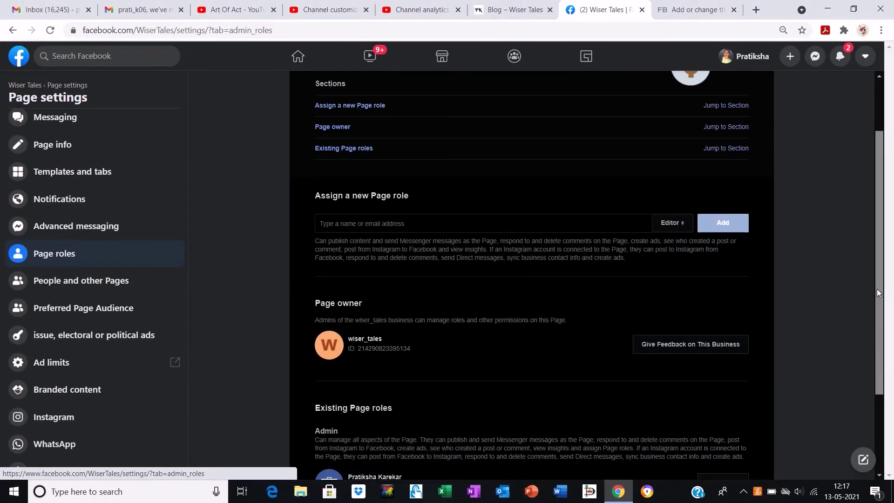
drag(874, 289, 876, 359)
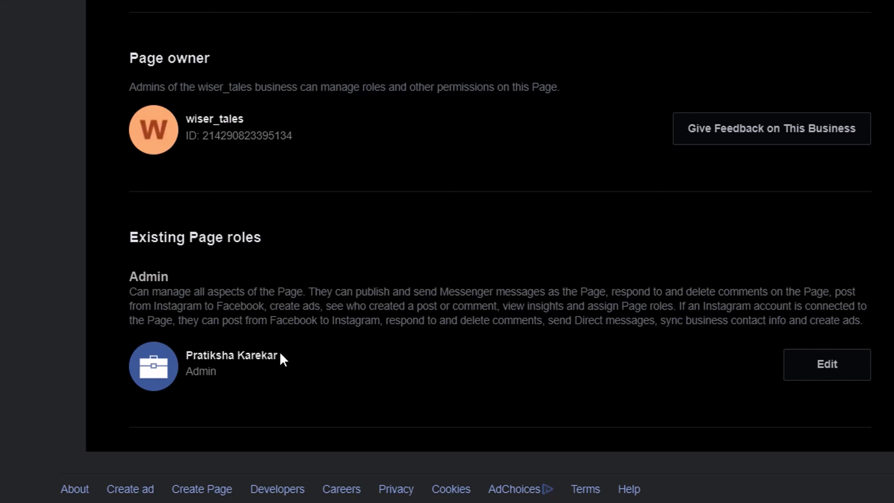
drag(276, 354, 191, 358)
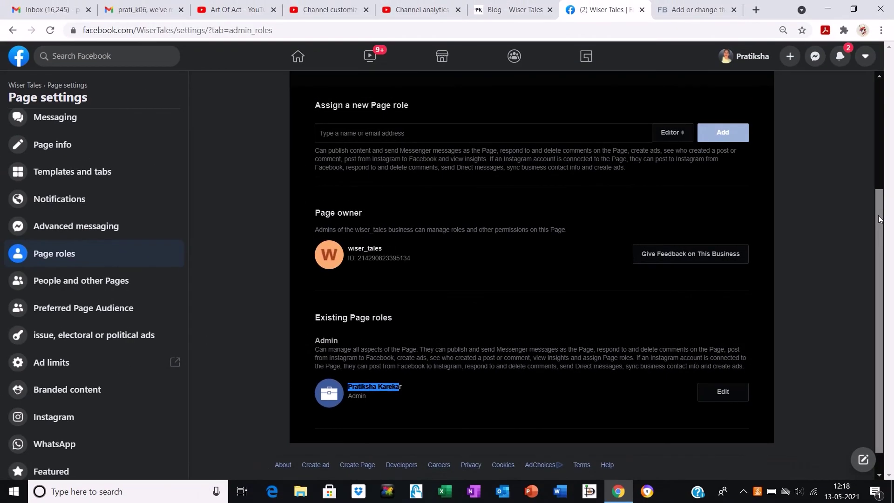
drag(879, 219, 864, 21)
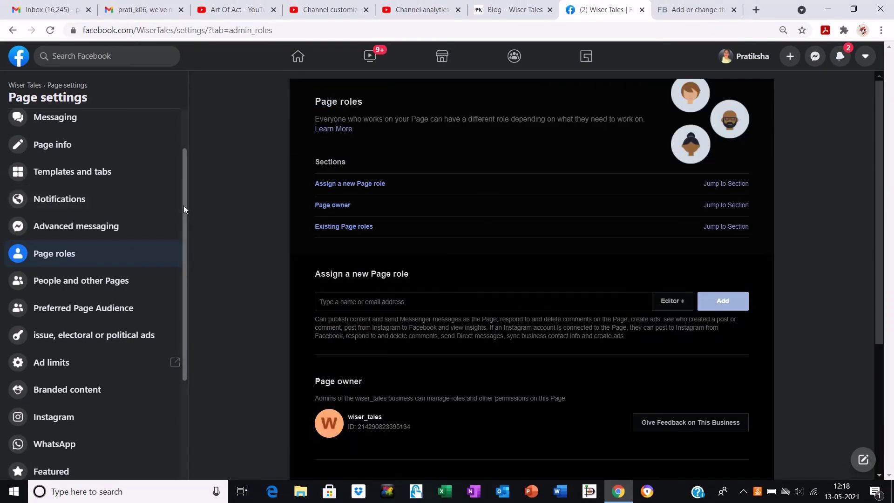
Open the Page's Instagram settings and read the statement on access to the connected Instagram account.
drag(183, 206, 189, 312)
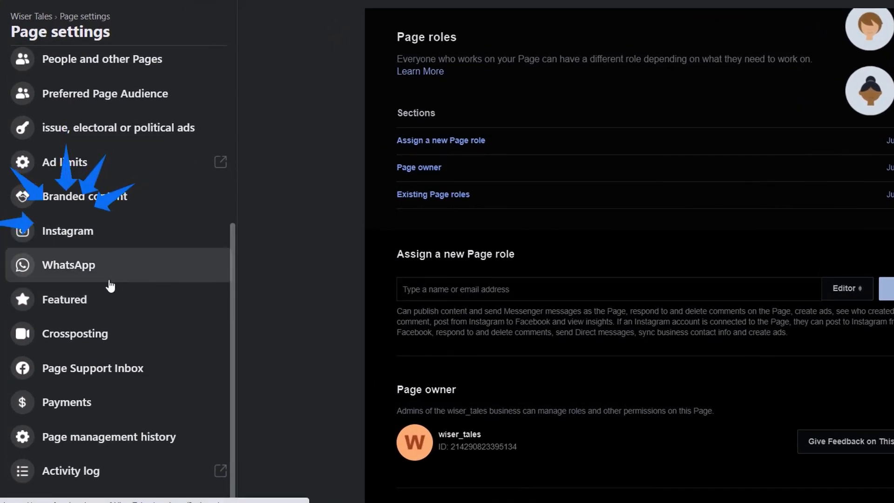
click(112, 234)
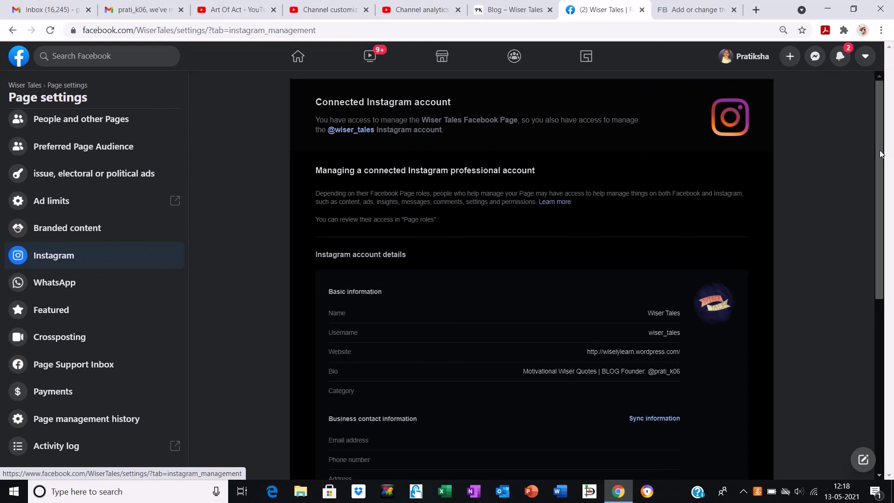
drag(880, 153, 880, 159)
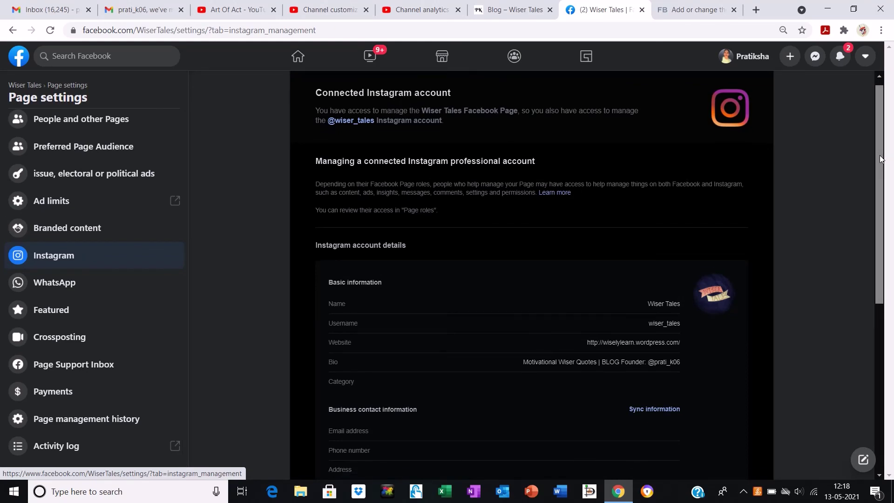
drag(316, 111, 346, 111)
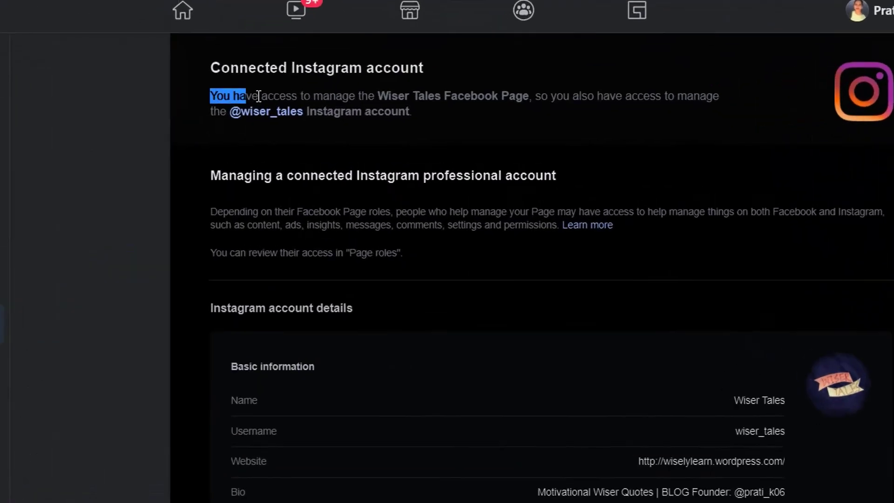
drag(259, 96, 409, 105)
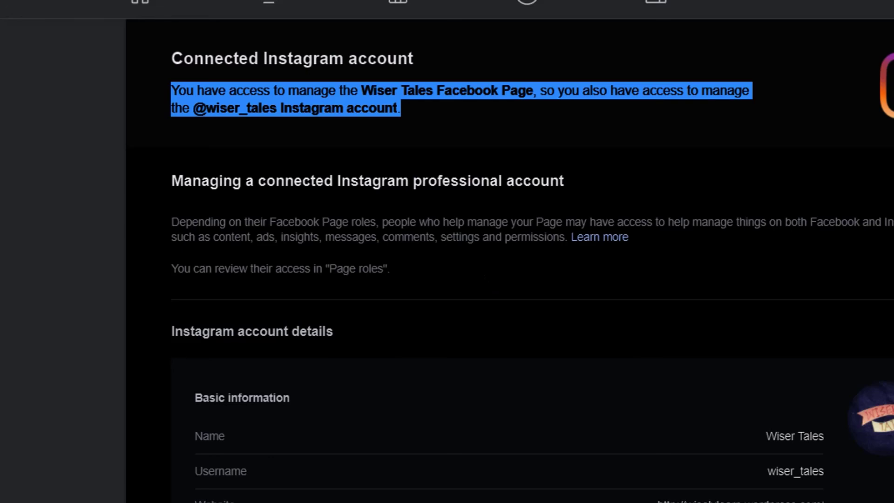
Review the connected Instagram account's details and the Disconnect Instagram option.
scroll(884, 335, down, 3)
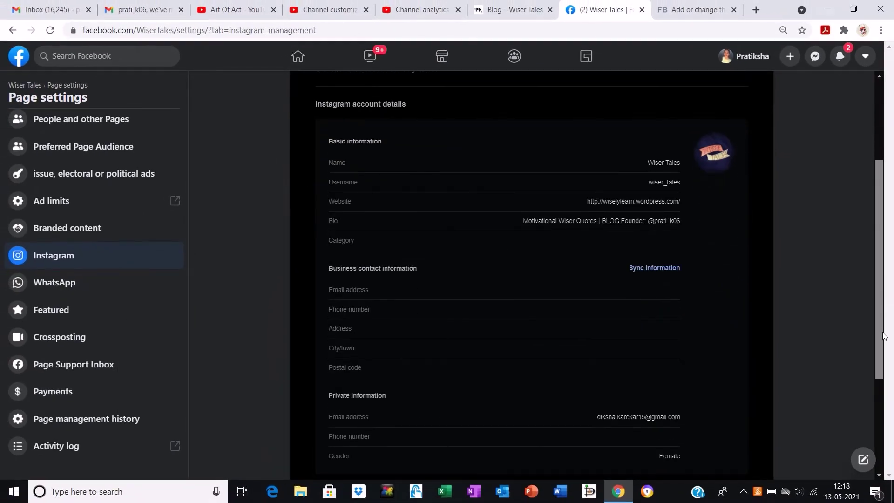
drag(884, 335, 888, 414)
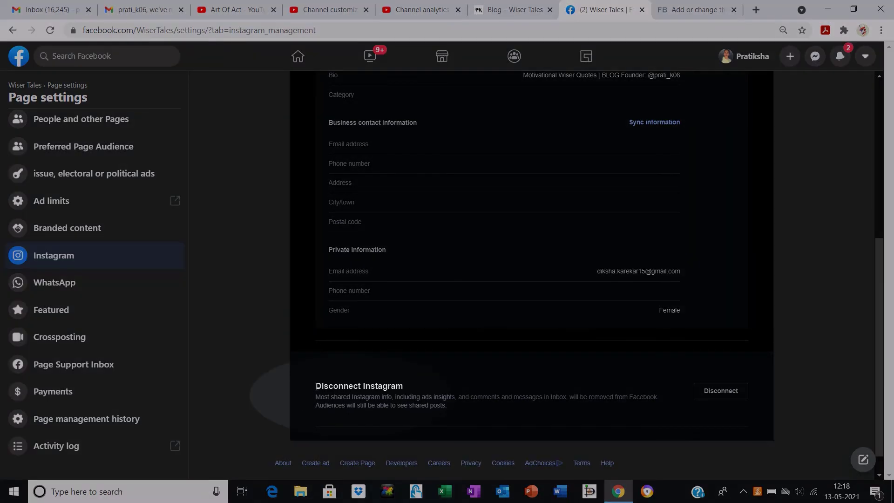
drag(309, 386, 409, 386)
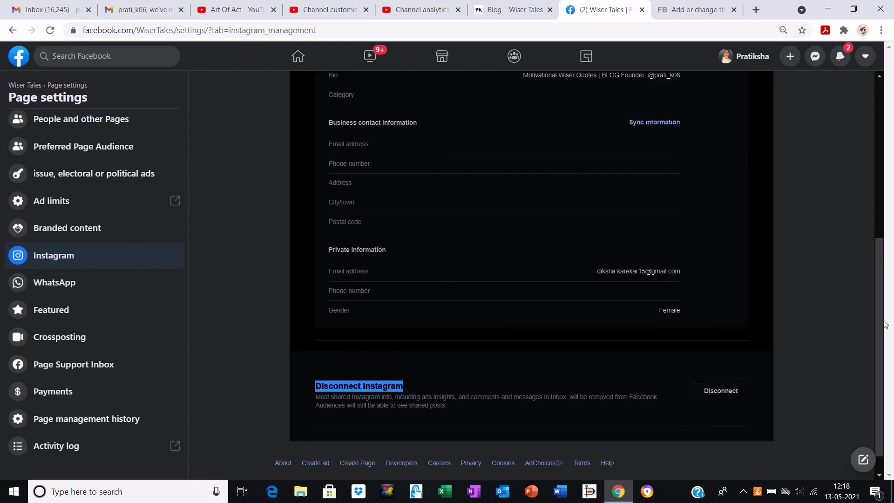
Examine the Sync information option for the business contact information and go back without saving.
drag(876, 319, 867, 148)
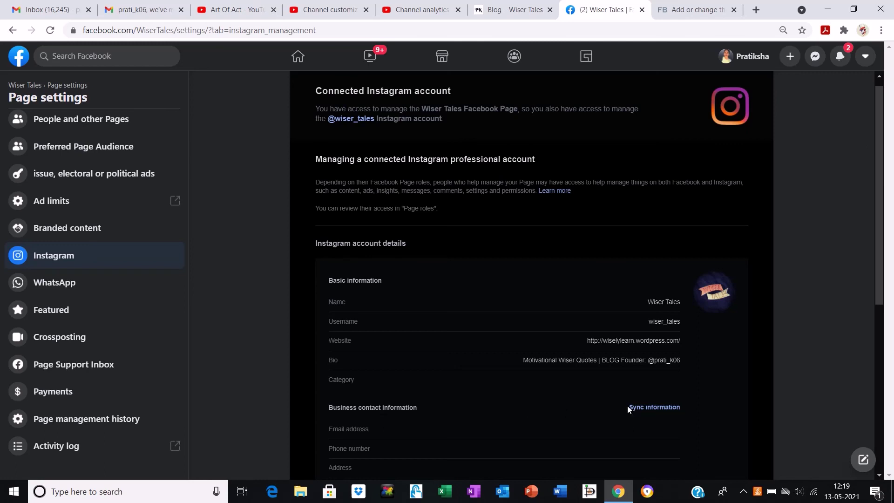
drag(625, 407, 687, 409)
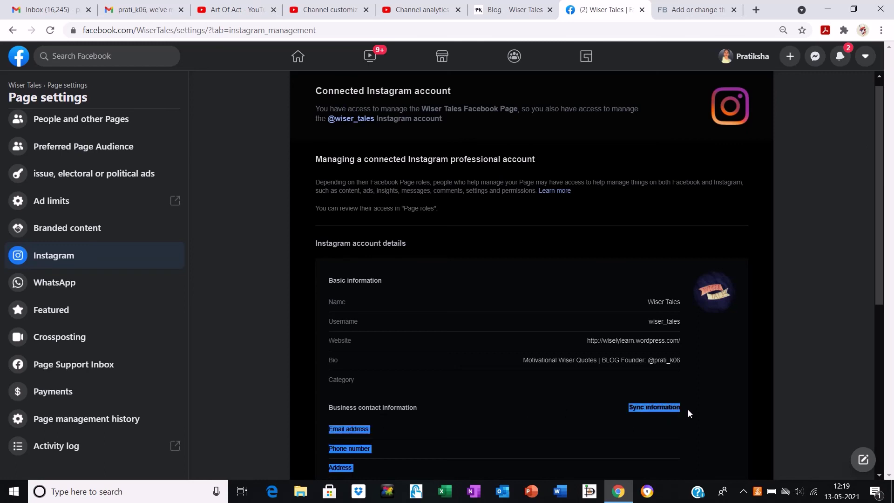
click(688, 409)
click(673, 407)
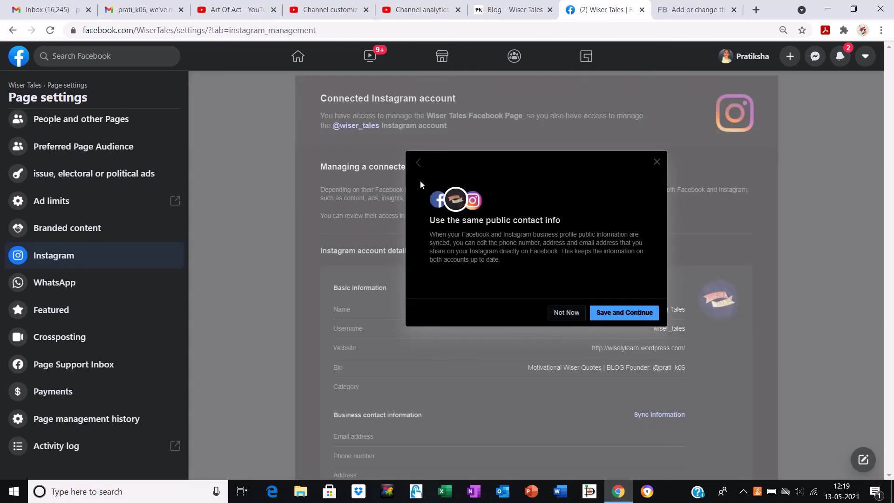
click(415, 165)
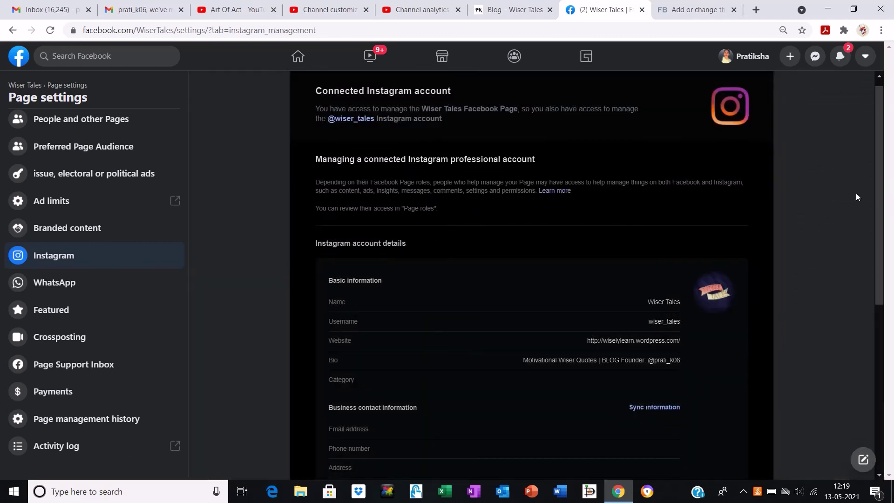
scroll(876, 180, up, 1)
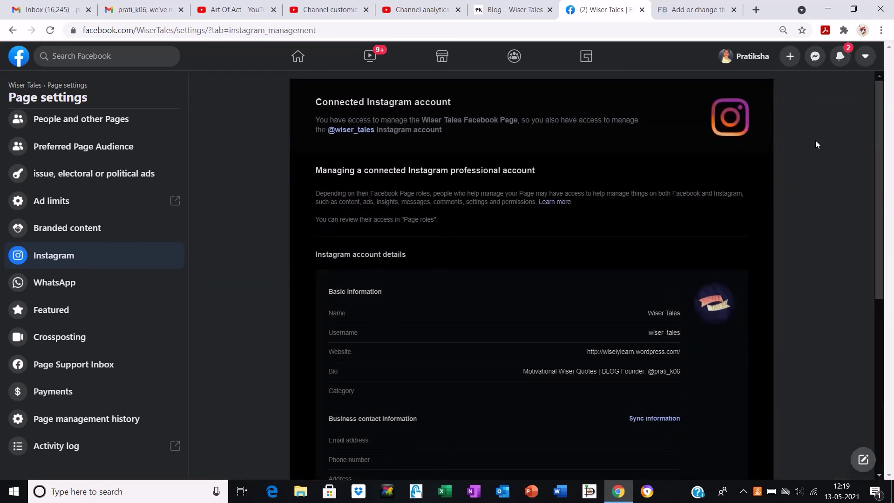
Minimise the browser window and bring up the desktop's context menu.
click(832, 8)
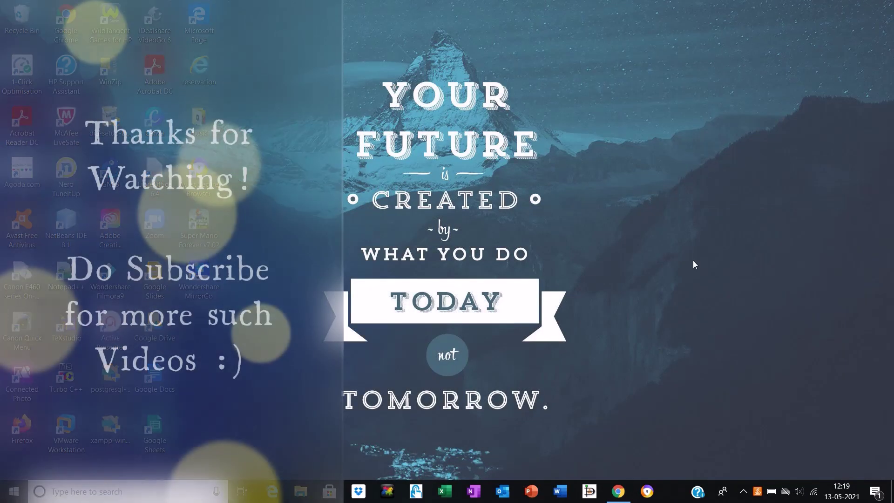
right_click(694, 261)
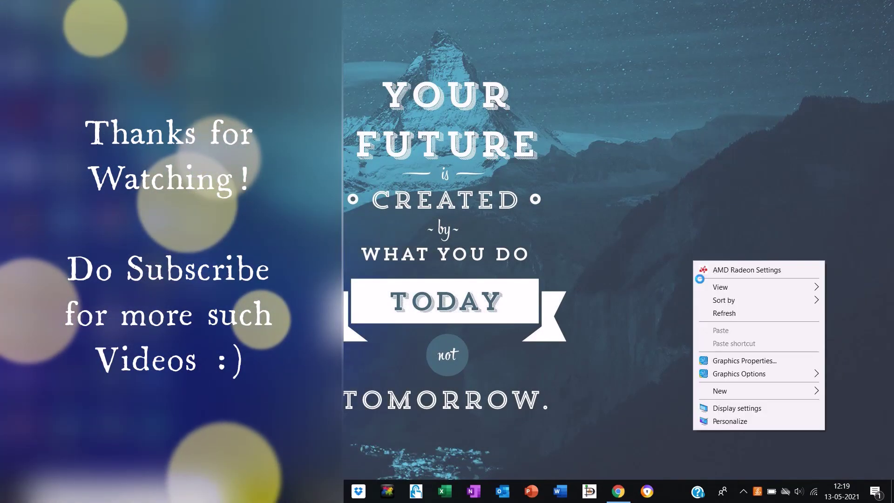